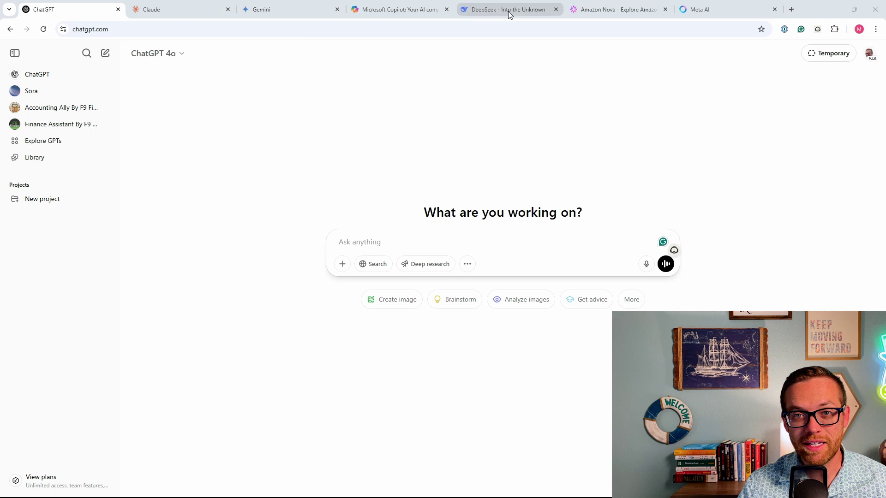
Bring the Coffee Shop Data_AI workbook to the front in Excel.
mouse_move(508, 11)
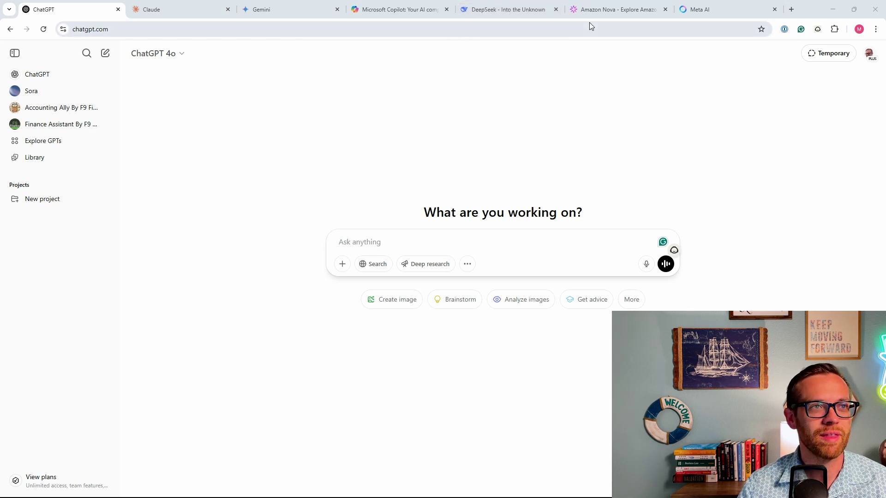
mouse_move(593, 11)
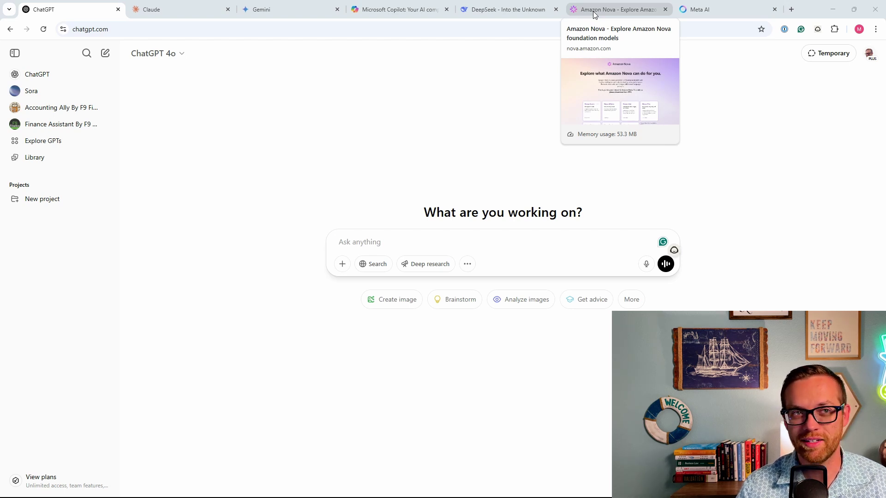
mouse_move(724, 8)
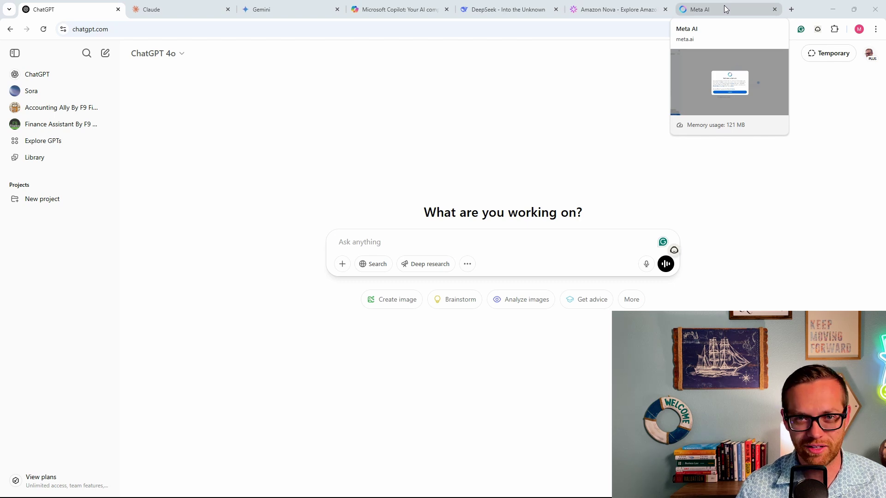
mouse_move(458, 497)
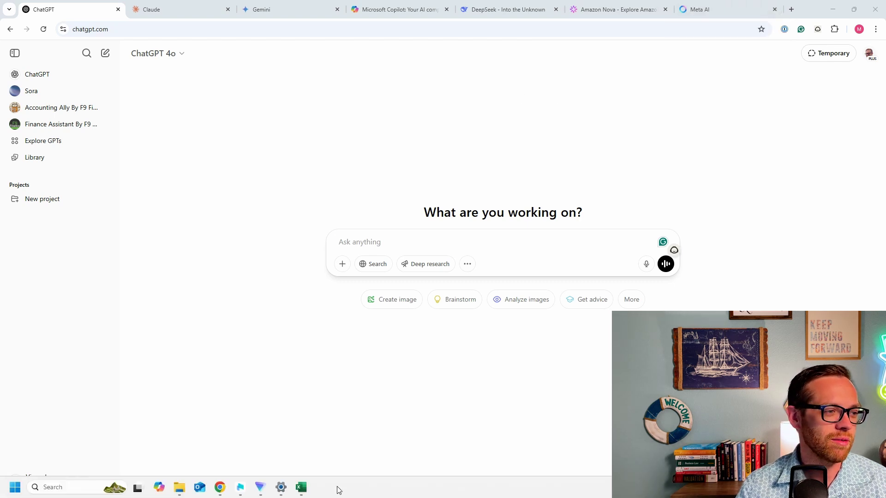
mouse_move(306, 491)
left_click(334, 463)
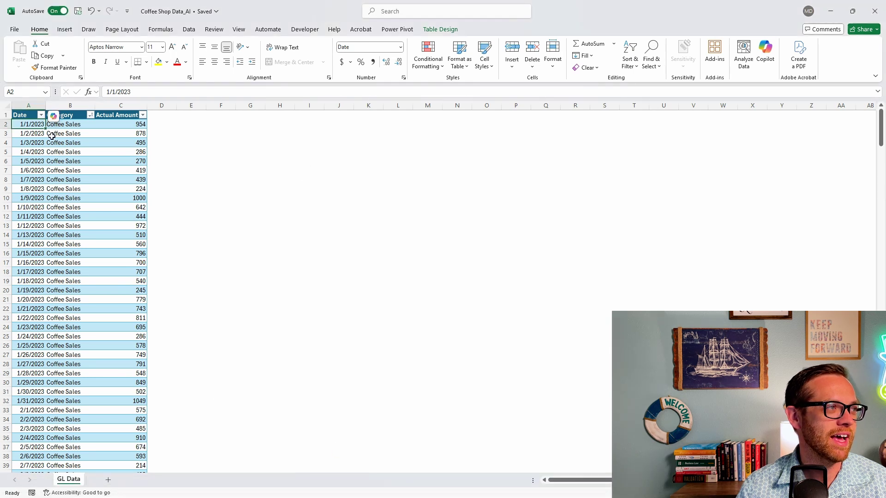
Inspect the Date column through 12/31/2023, then select the Actual Amount column.
left_click(28, 105)
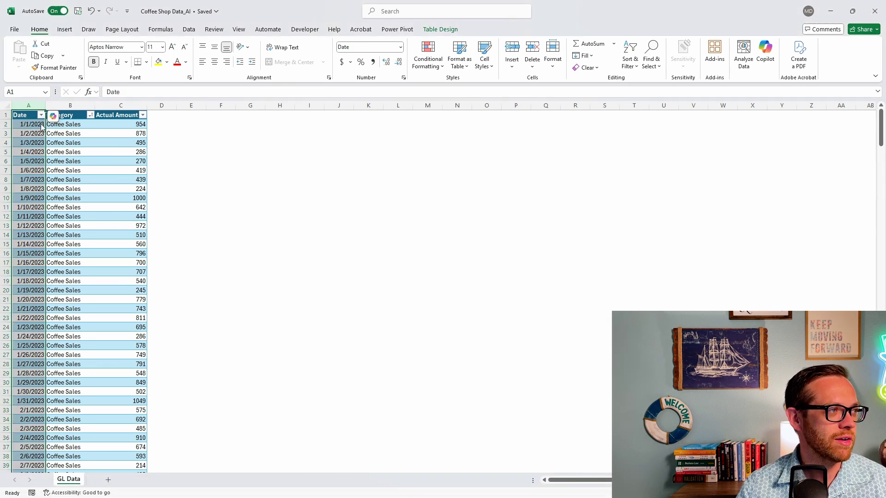
scroll(99, 253, "down", 20)
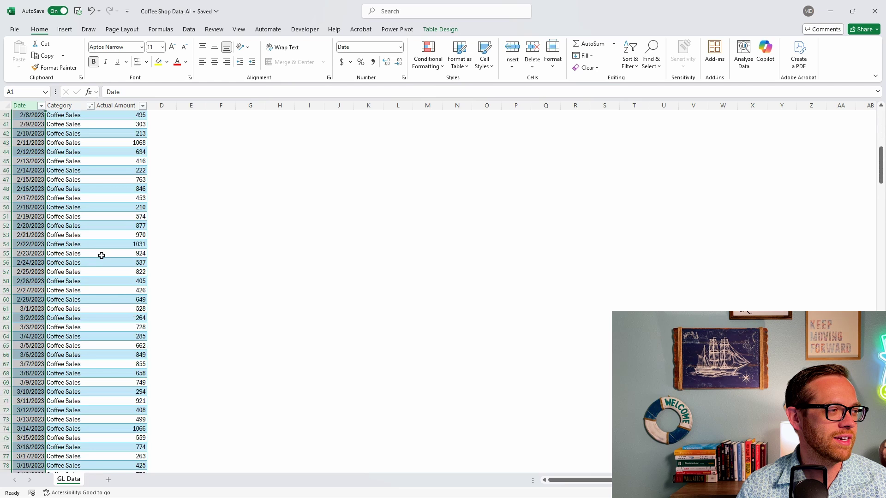
scroll(99, 259, "down", 20)
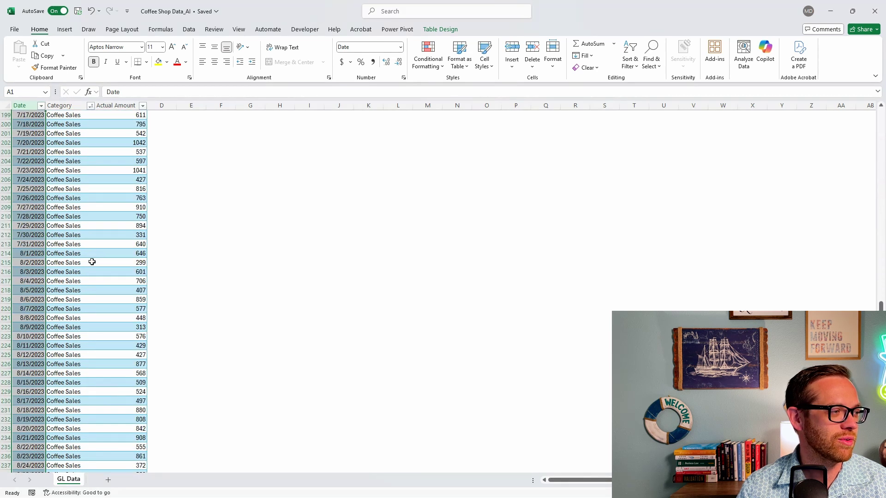
scroll(90, 264, "down", 20)
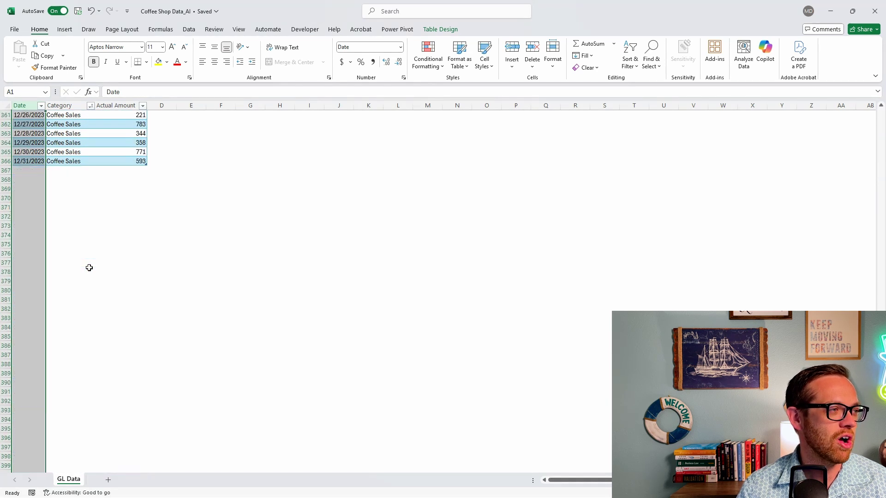
scroll(571, 257, "up", 11)
scroll(856, 180, "up", 20)
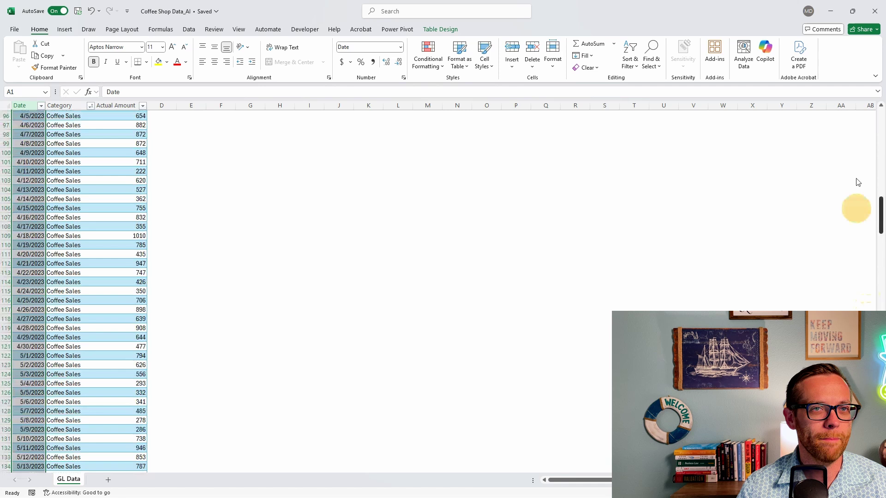
left_click(129, 106)
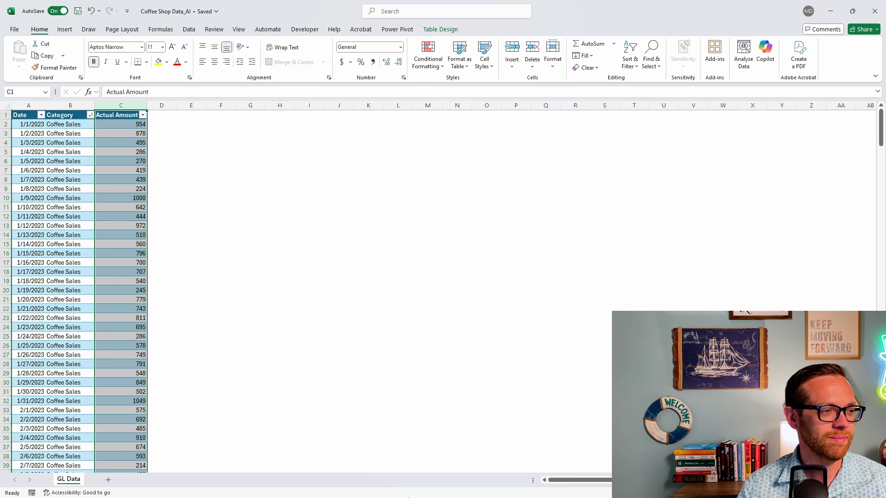
Paste the forecasting prompt into ChatGPT and go over its role, forecast, chart/CSV and clarifying-question lines.
mouse_move(139, 496)
mouse_move(221, 490)
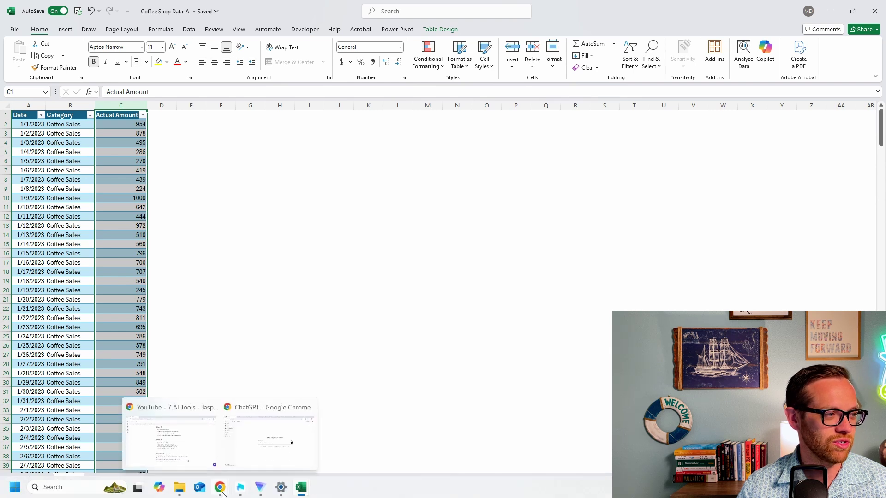
left_click(270, 436)
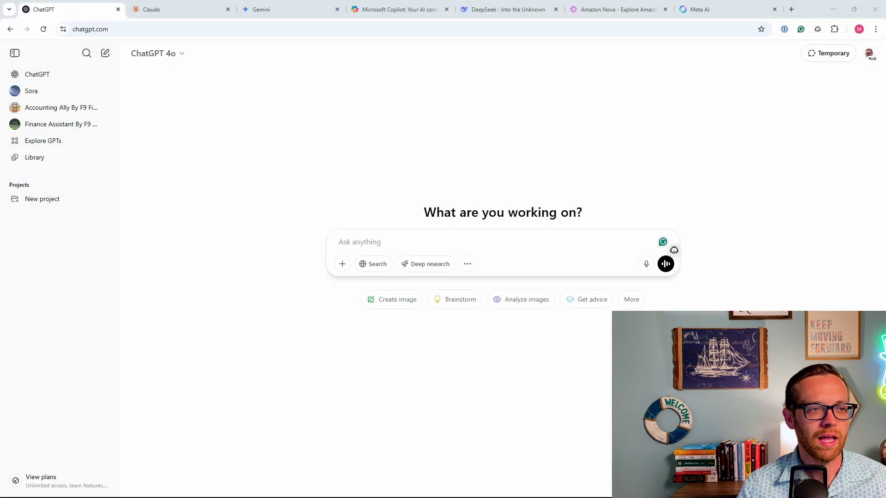
left_click(374, 242)
type("Act as a financial analyst. I need your help forecasting sales for a coffee shop. Using time series analysis forecast the next six months of sales based on the data in the attached file. Give me a line chart of the forecast as well as a downloadable CSV file. Ask me any questions you need to give the best possible response")
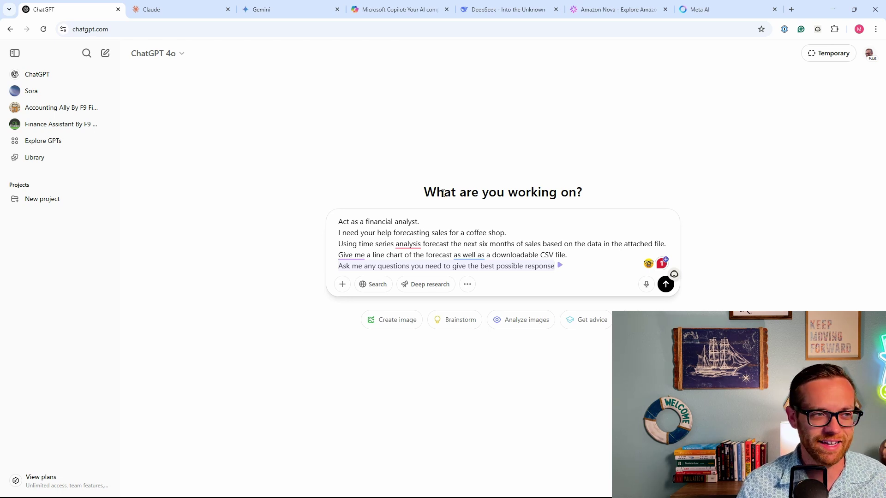
left_click(445, 219)
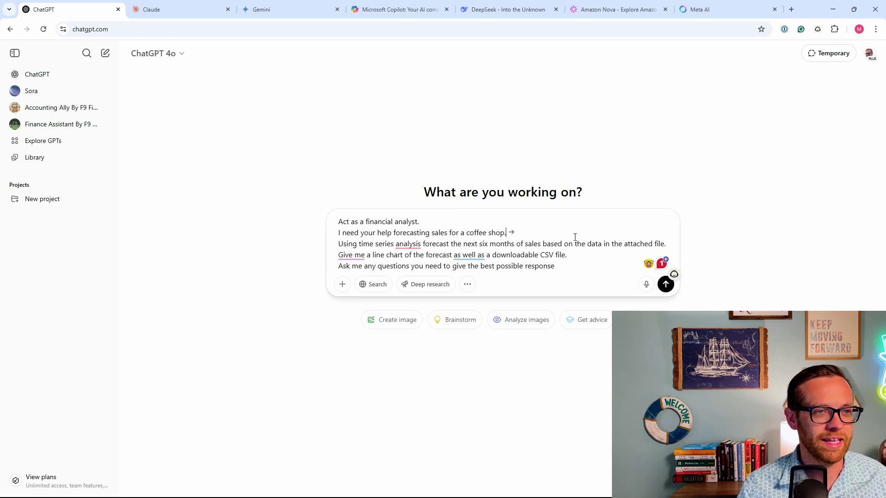
left_click(668, 244)
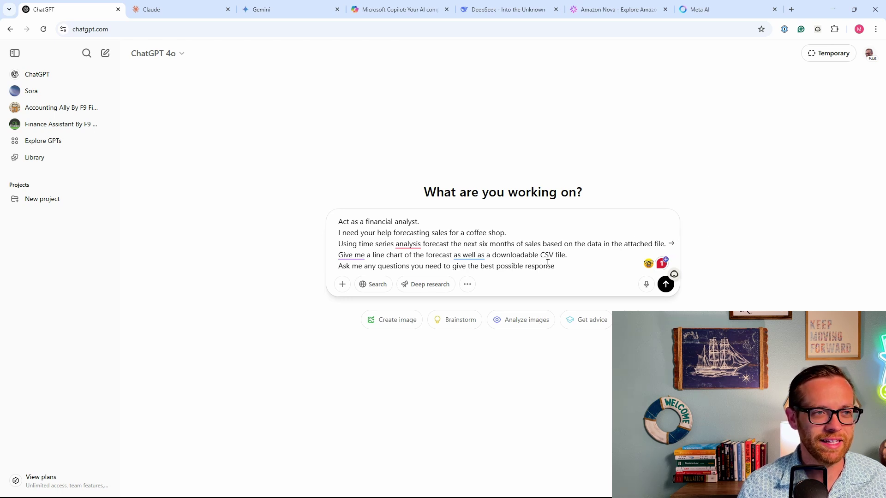
left_click(568, 256)
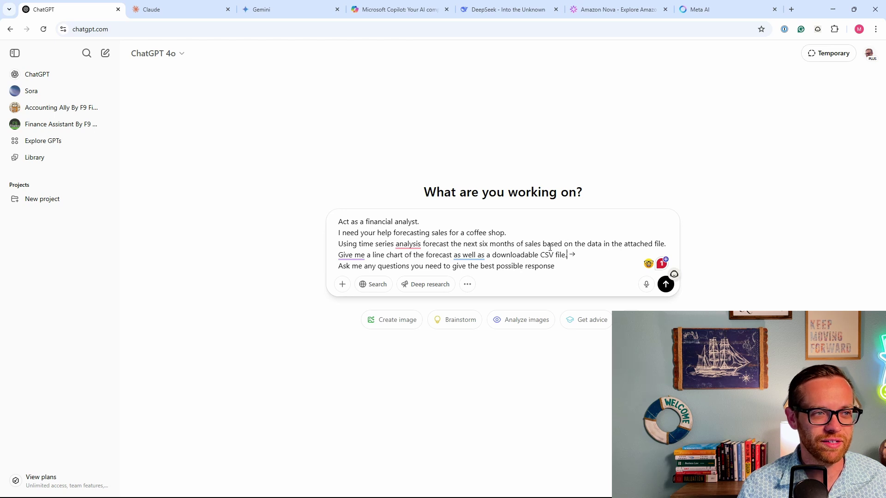
left_click(571, 265)
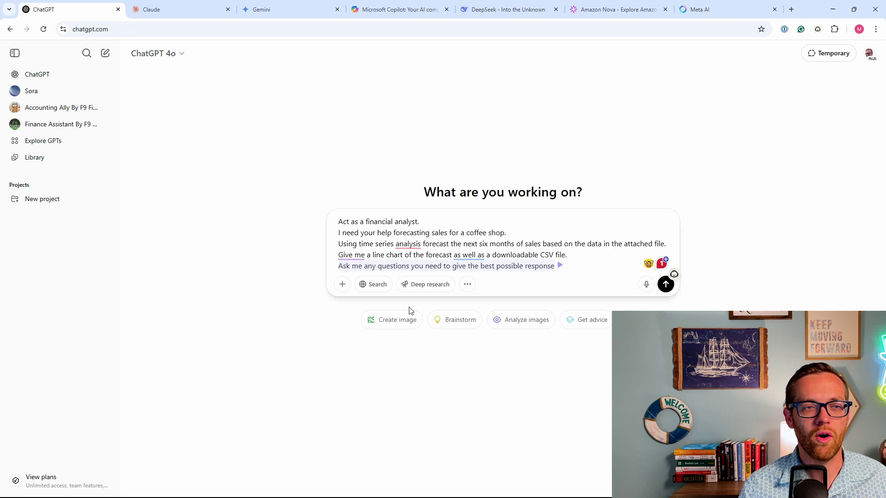
Attach Coffee Shop Data_AI.xlsx and send the prompt.
left_click(341, 287)
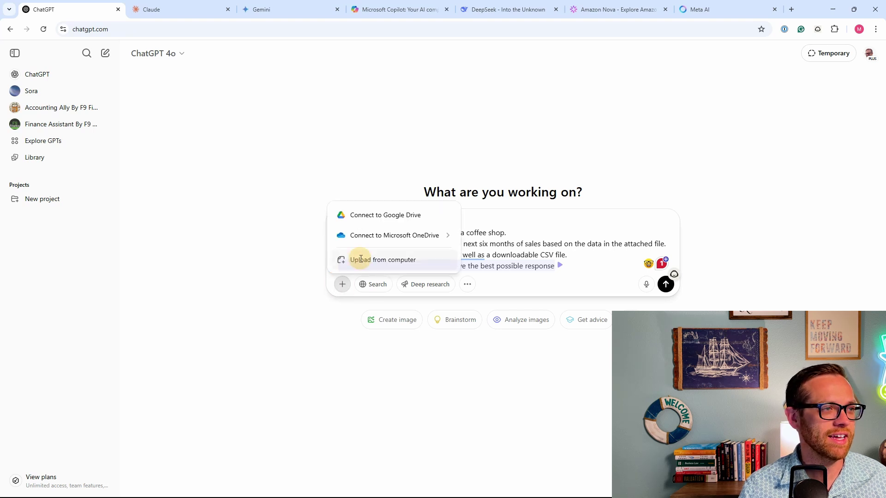
left_click(359, 259)
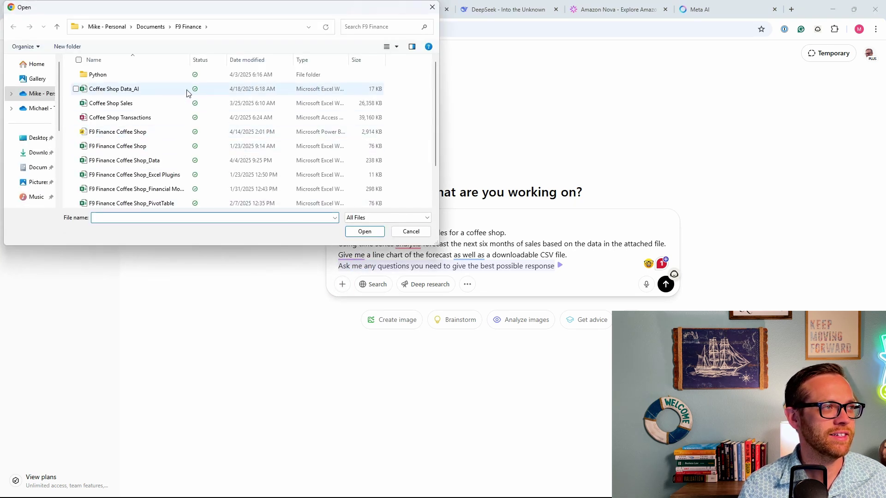
left_click(185, 88)
left_click(360, 231)
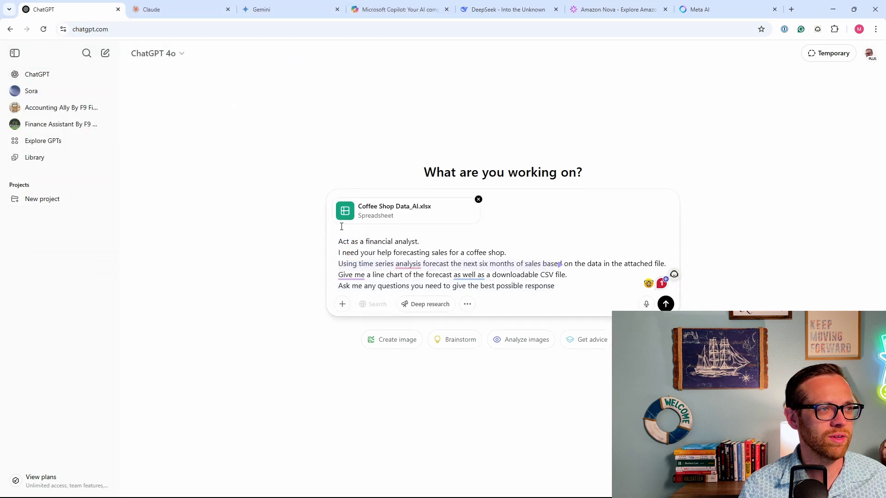
left_click(665, 304)
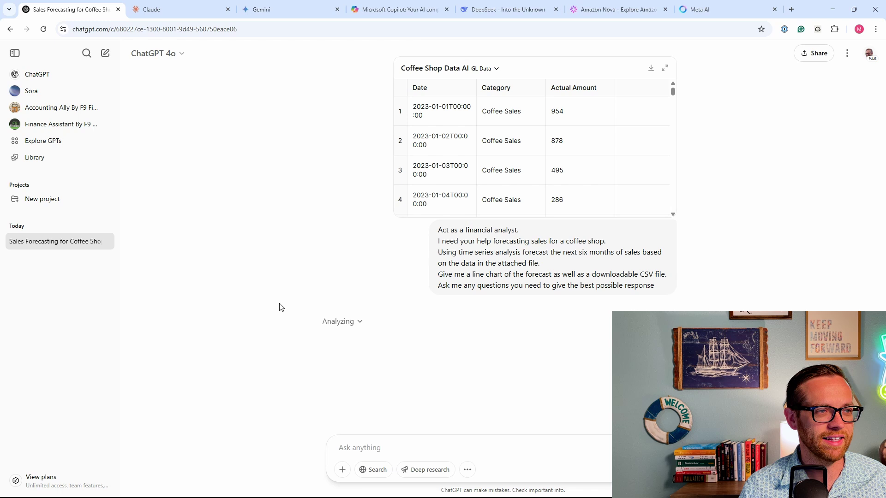
Review the monthly forecast chart, then download and open coffee_sales_forecast.csv.
scroll(253, 267, "down", 3)
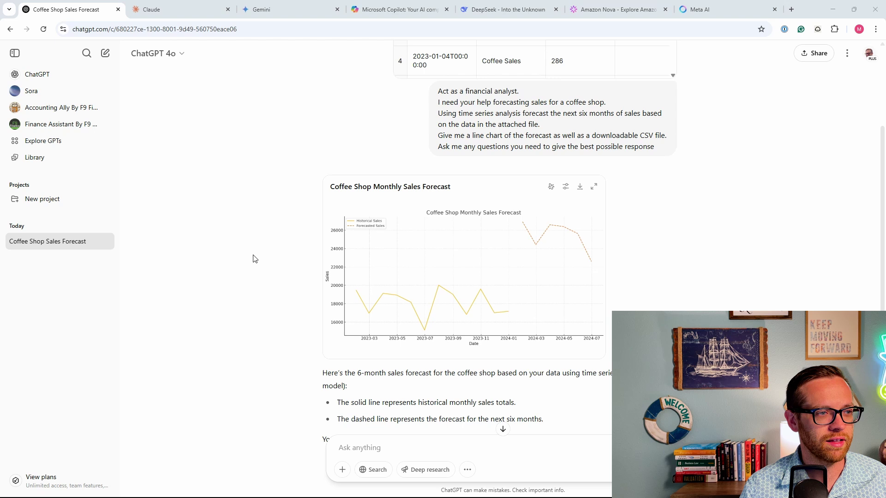
scroll(252, 259, "down", 2)
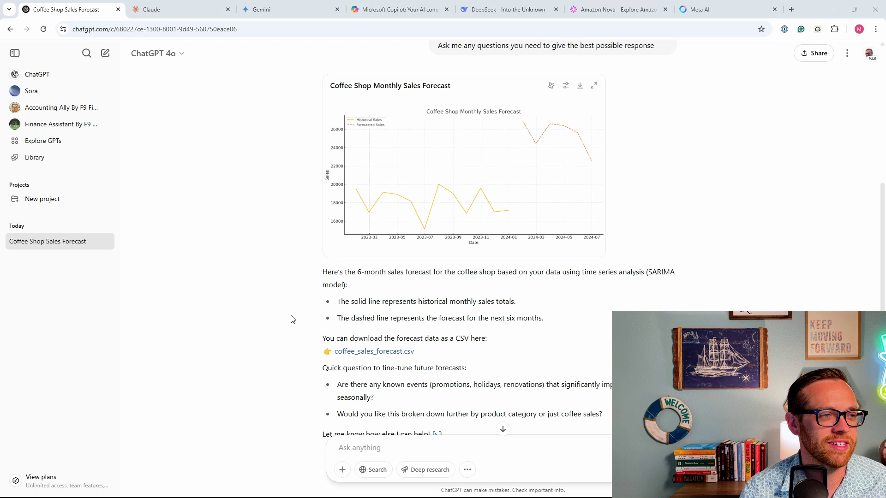
scroll(279, 318, "up", 1)
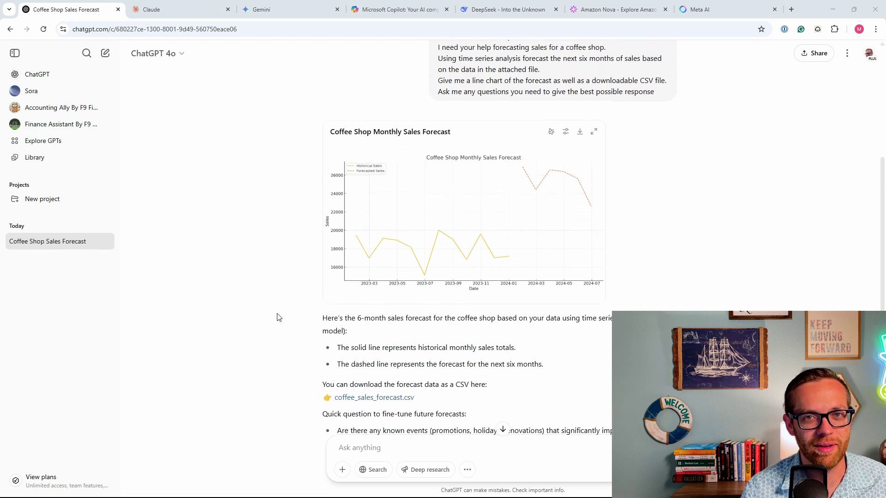
scroll(278, 318, "down", 1)
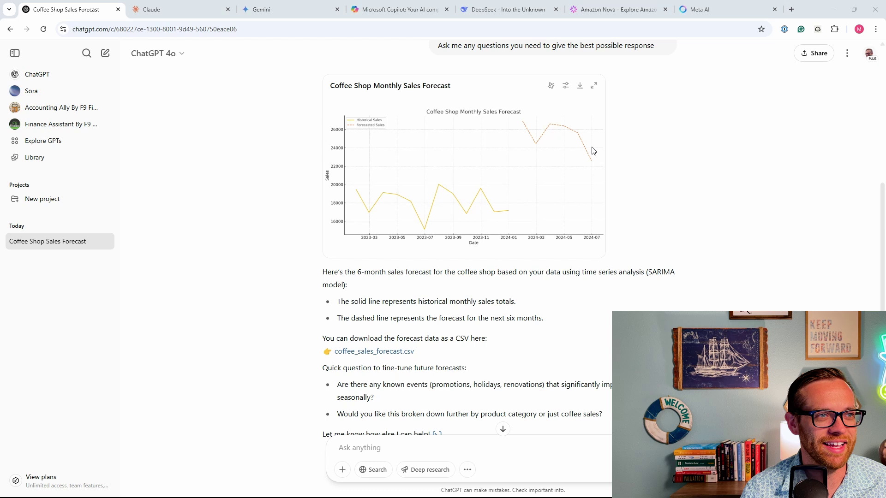
left_click(393, 353)
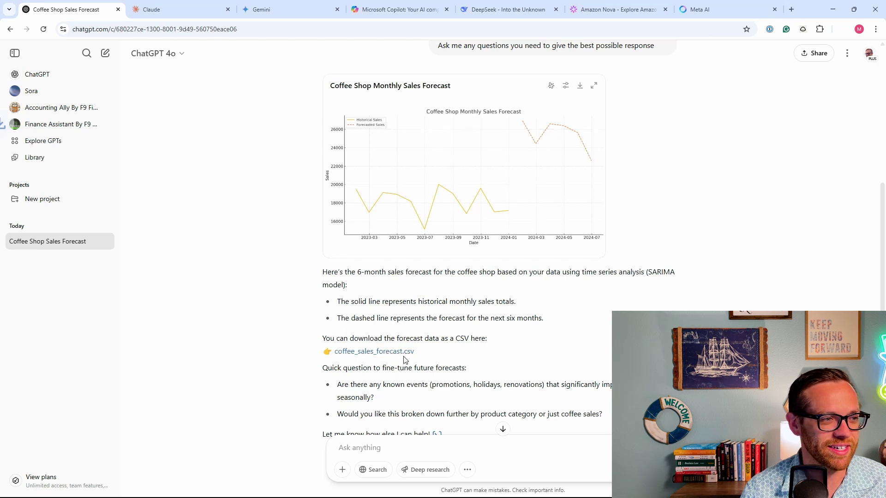
left_click(742, 54)
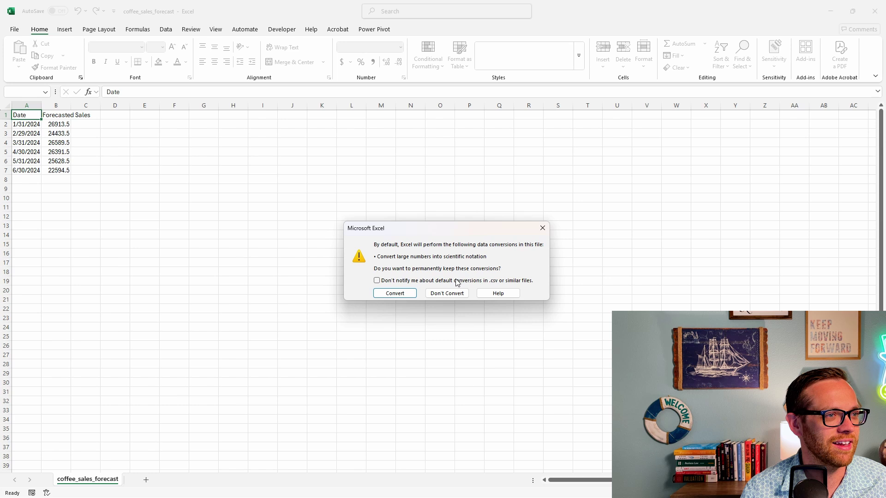
Keep the CSV values unconverted and select the forecasted sales in B2:B7.
left_click(450, 294)
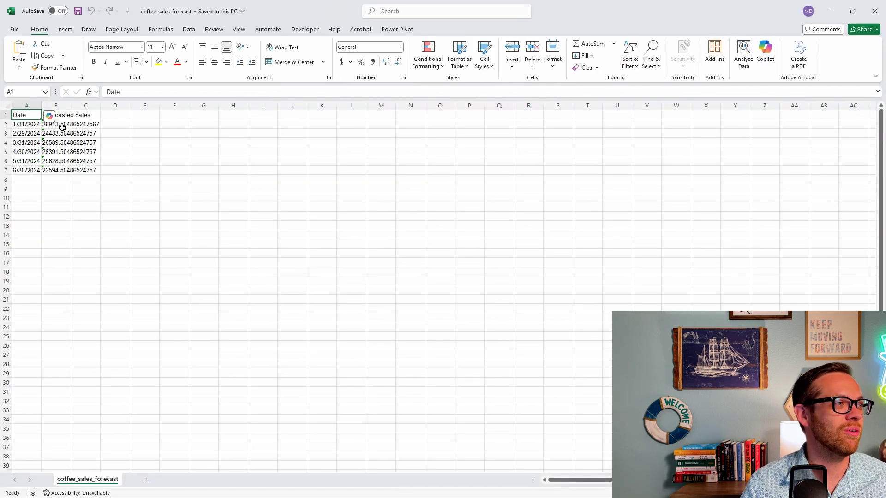
left_click_drag(63, 126, 65, 172)
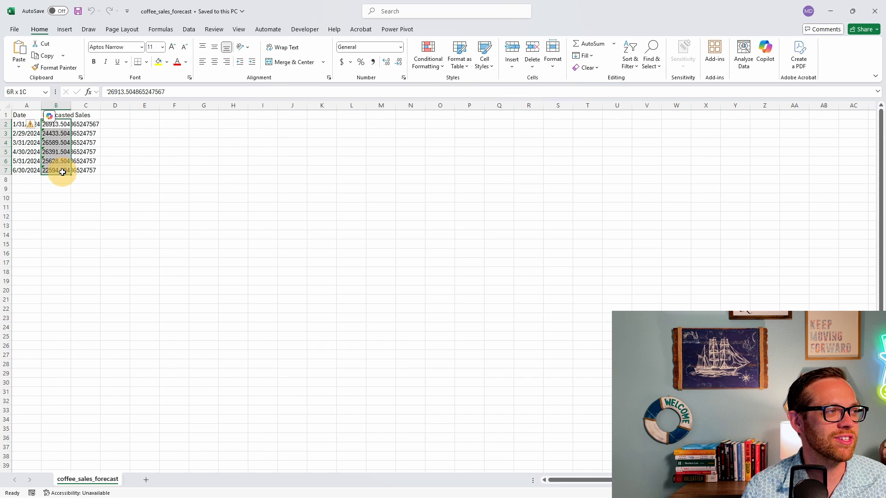
Ask ChatGPT 'Can you please show the forecast by day, not by month' and review the daily forecast.
left_click(875, 13)
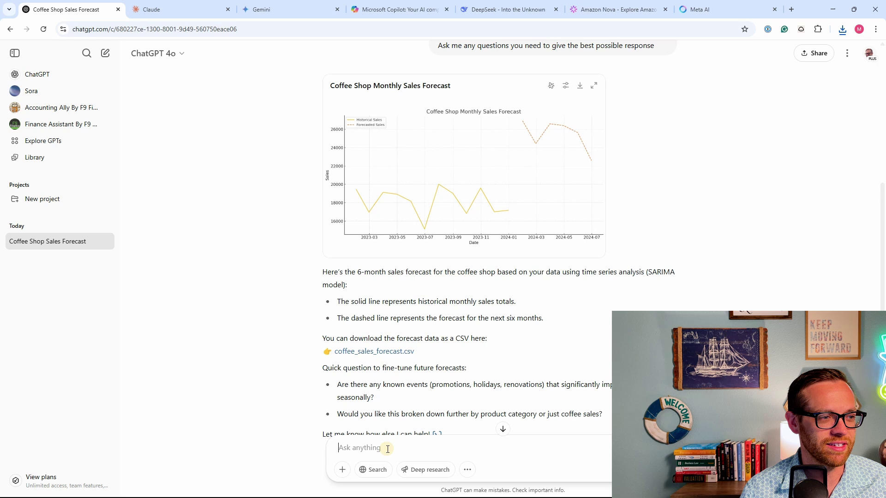
type("Can you ")
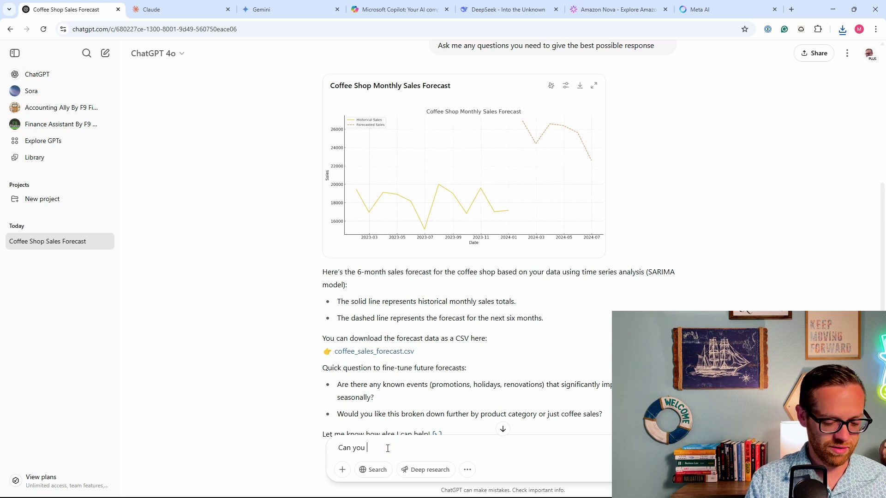
type("please show th")
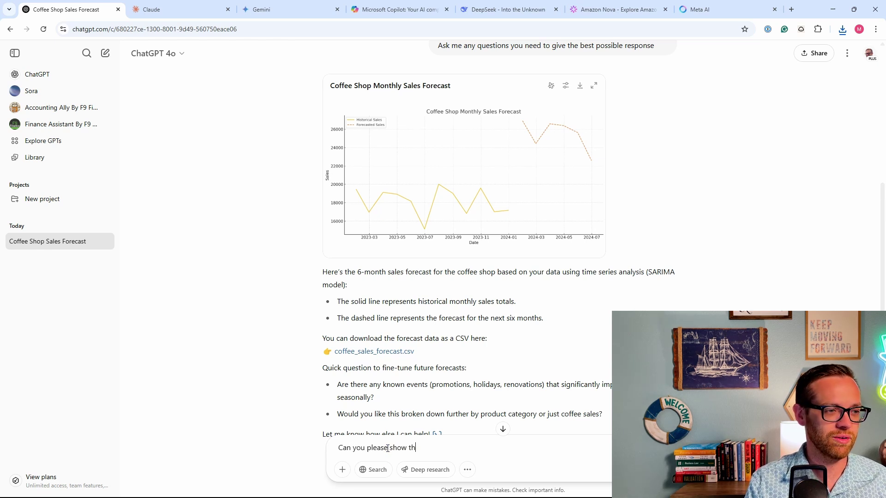
type("e forecast by ")
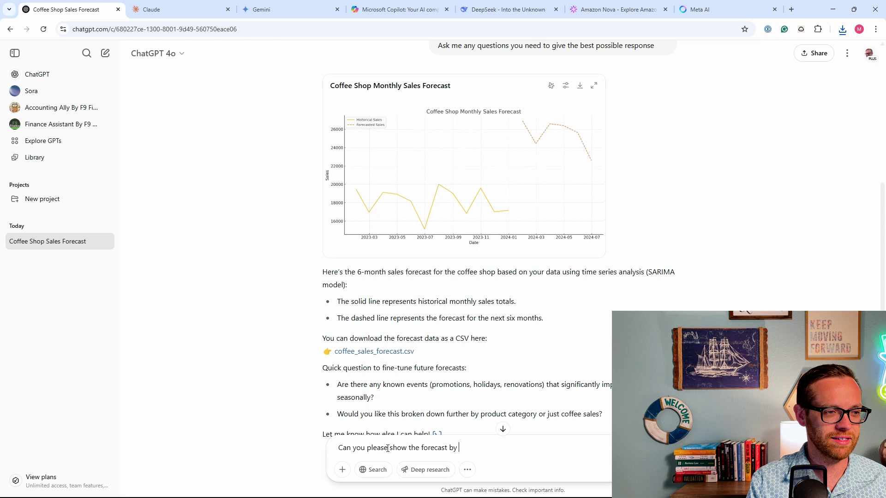
type("day, not by m")
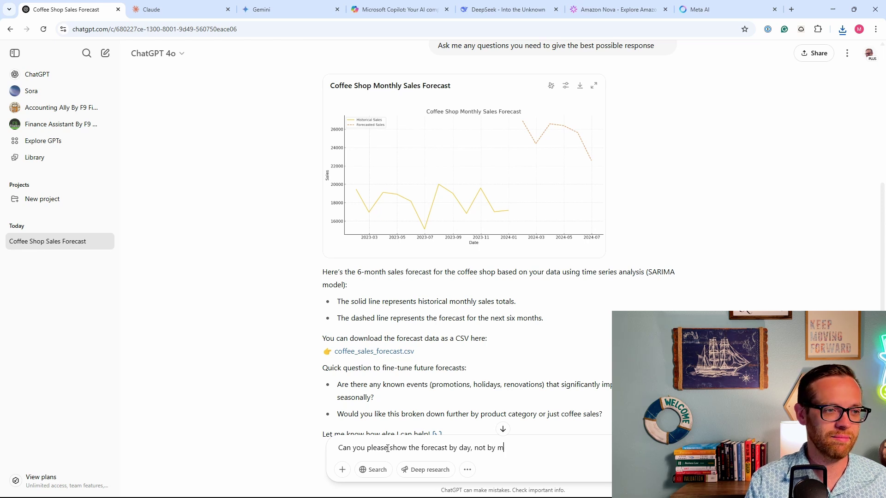
type("onth")
key("Return")
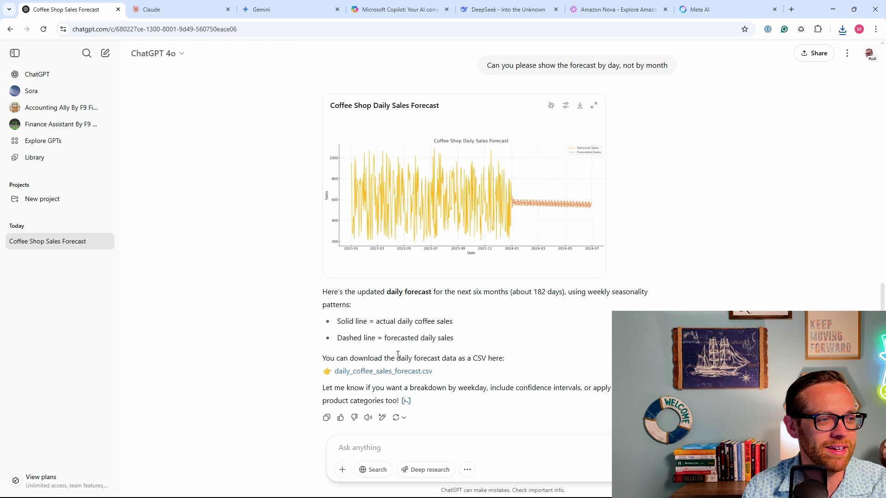
scroll(347, 262, "down", 1)
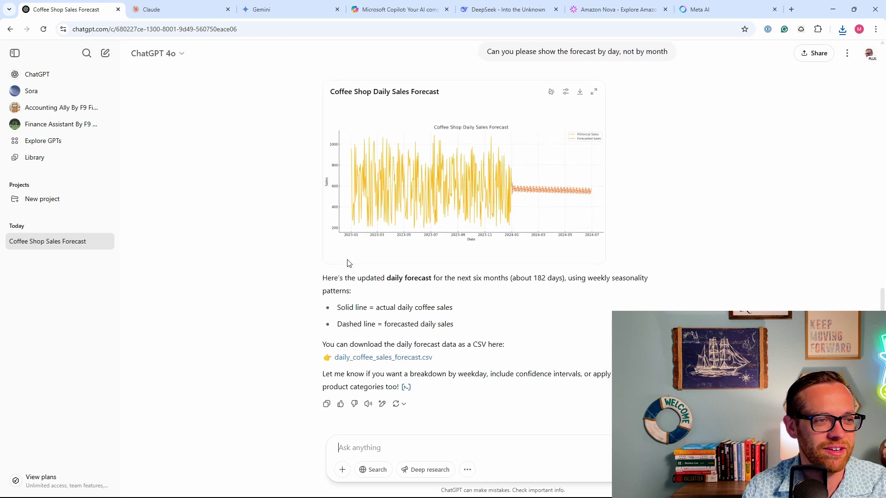
scroll(345, 260, "up", 1)
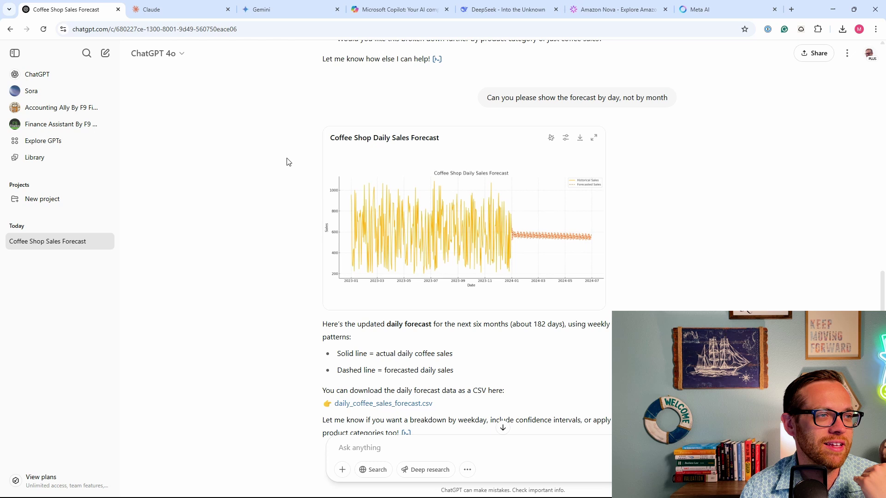
scroll(286, 162, "up", 3)
In Claude, paste the forecasting prompt, attach Coffee Shop Data_AI.csv, and send it.
key("ctrl+Tab")
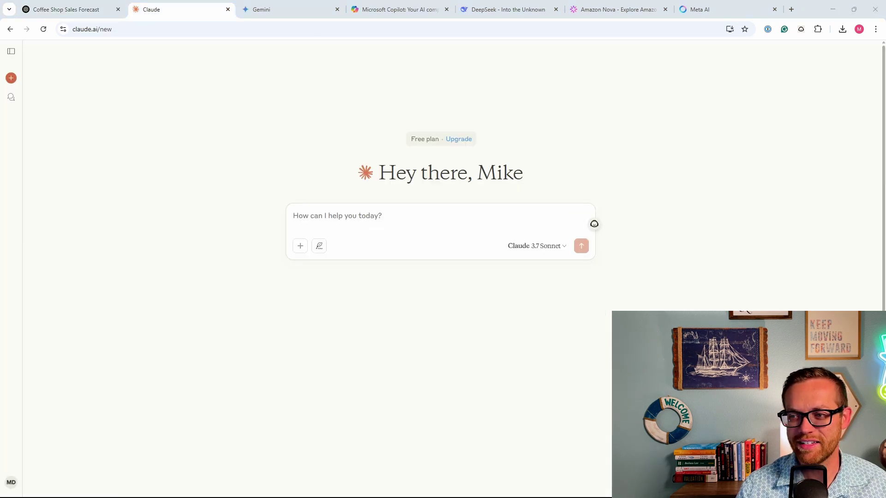
left_click(415, 218)
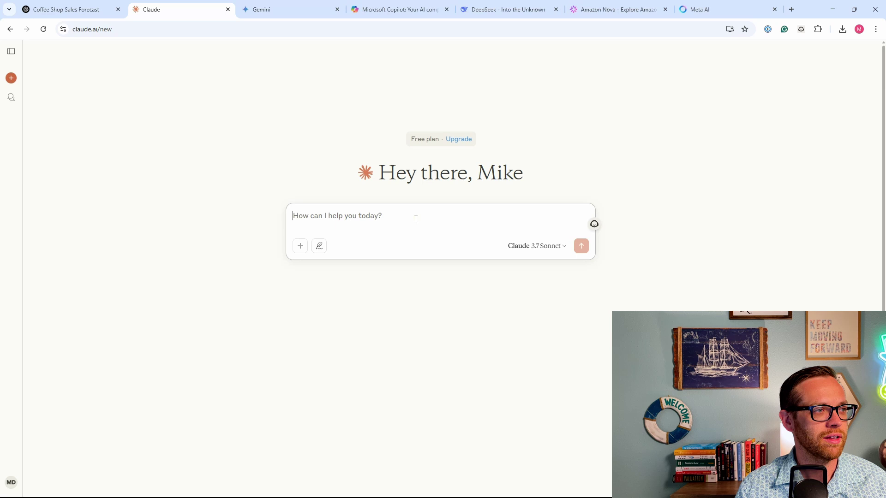
type("Act as a financial analyst. I need your help forecasting sales for a coffee shop. Using time series analysis forecast the next six months of sales based on the data in the attached file. Give me a line chart of the forecast as well as a downloadable CSV file. Ask me any questions you need to give the best possible response")
left_click(300, 290)
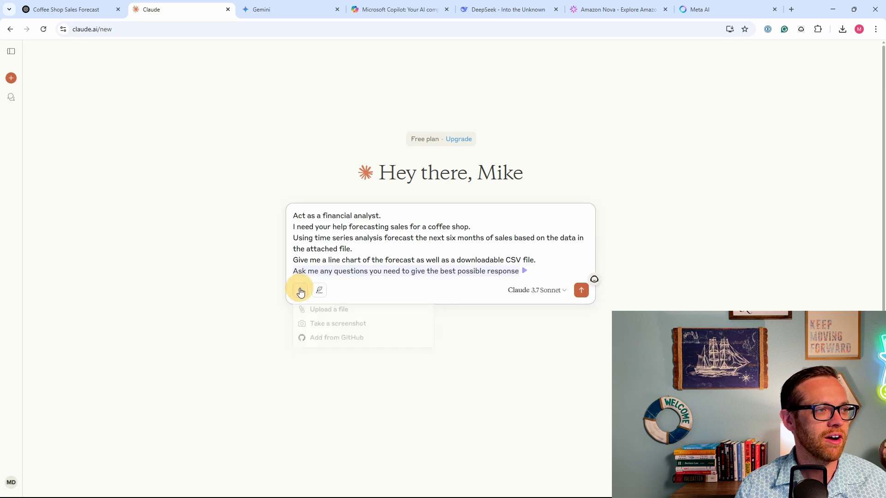
left_click(312, 310)
left_click(115, 91)
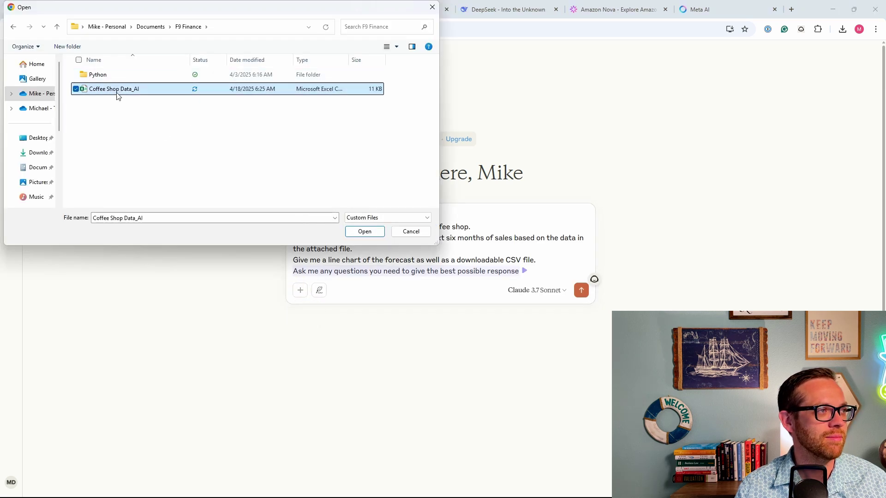
left_click(364, 232)
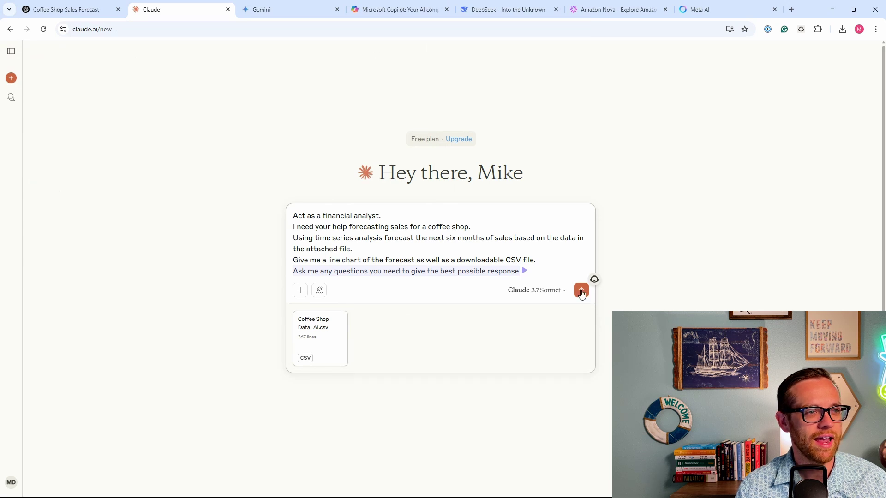
left_click(581, 291)
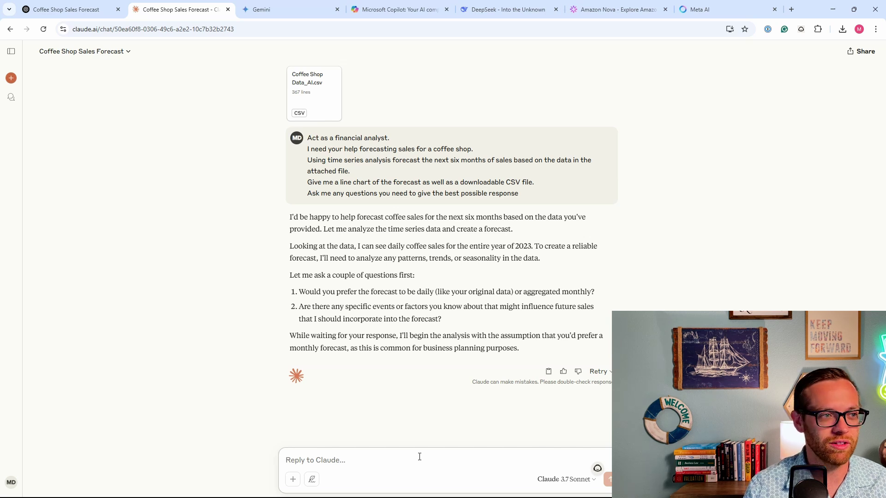
Reply to Claude that the forecast should be daily, with no specific events or factors to consider.
type("I would")
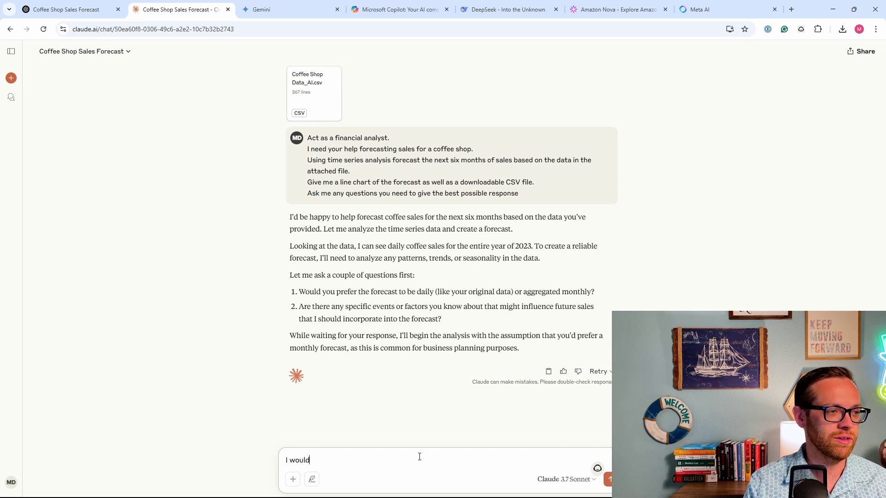
type(" like the foreca")
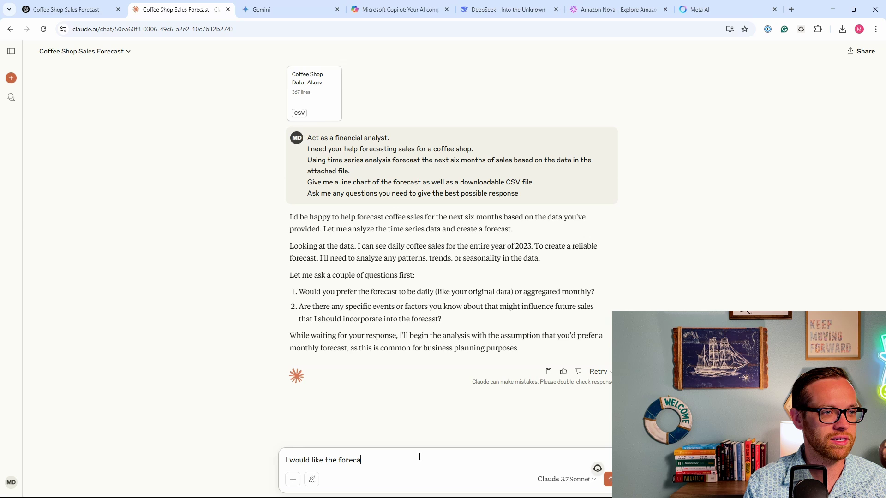
type("st to be dail")
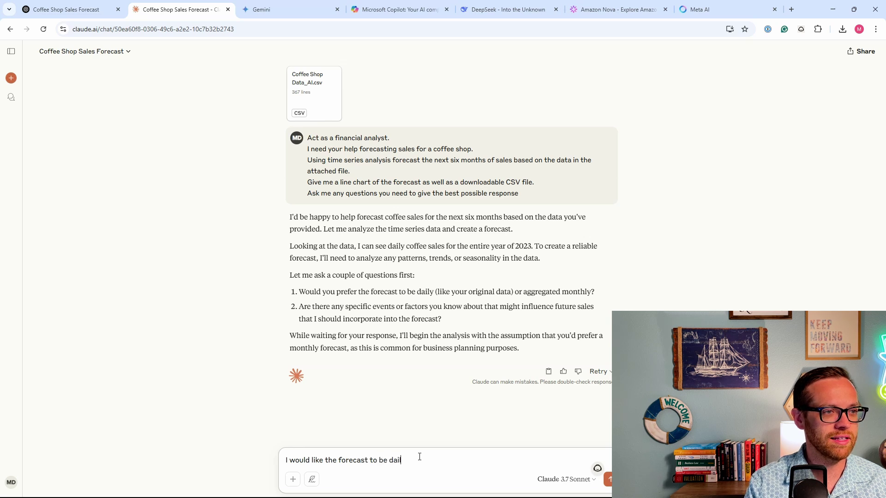
type("y")
key("shift+Return")
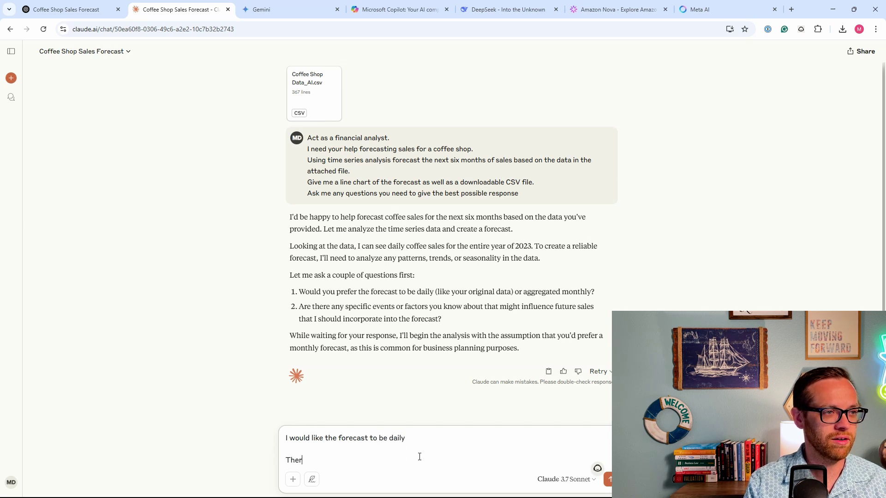
type("e are no specifi")
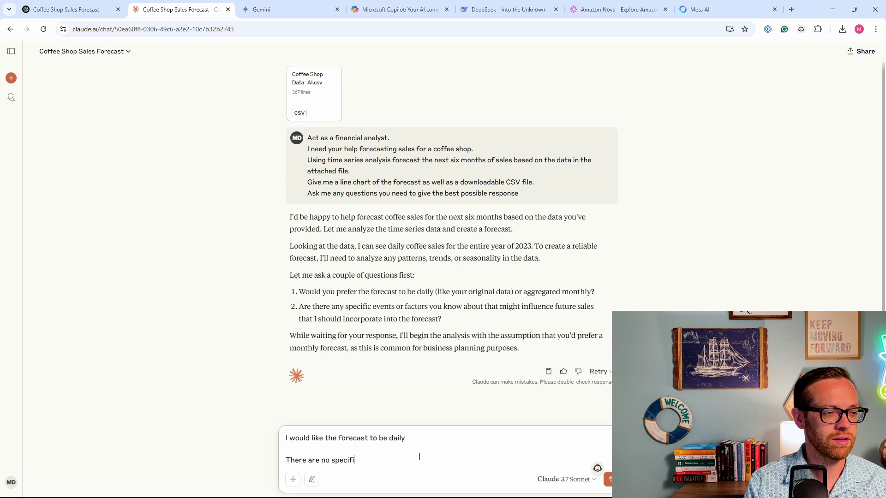
type("c events or f")
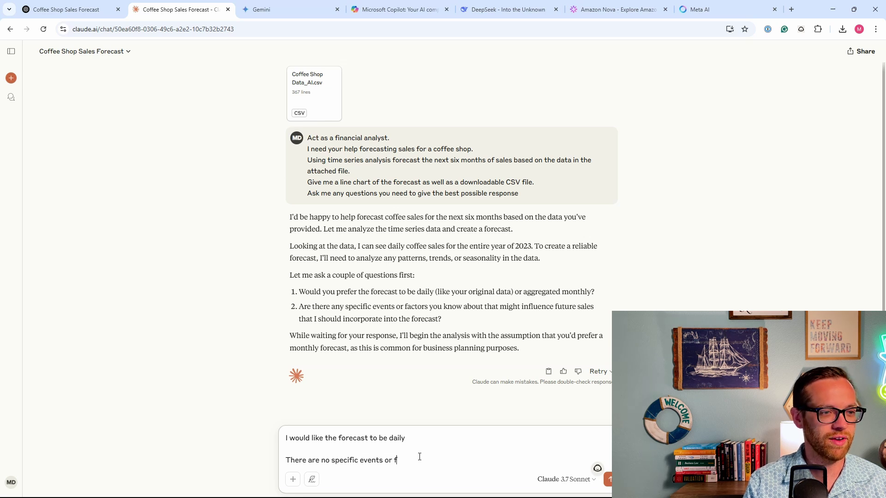
type("actors to consid")
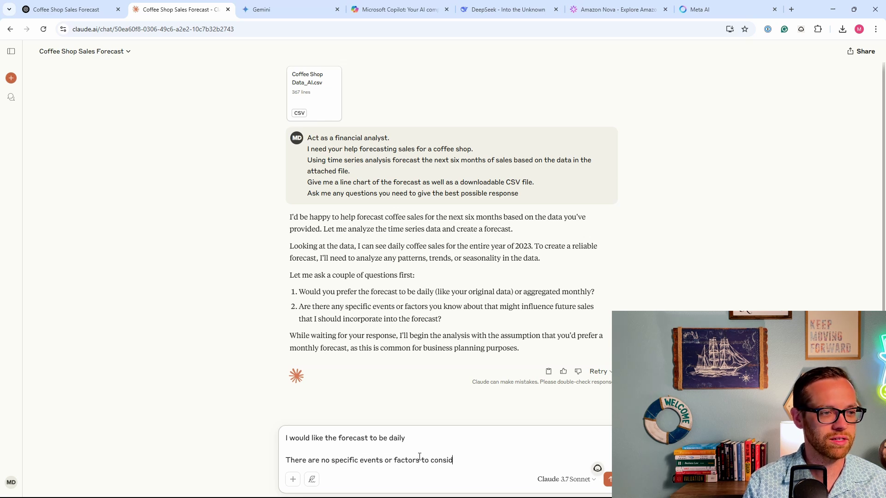
type("er")
key("Return")
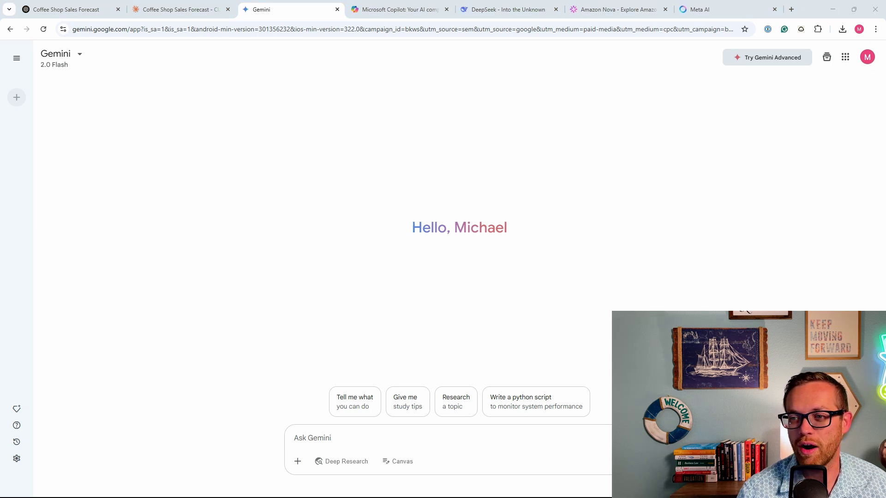
Paste the forecasting prompt into Gemini, then cancel attaching a file.
right_click(349, 437)
left_click(395, 311)
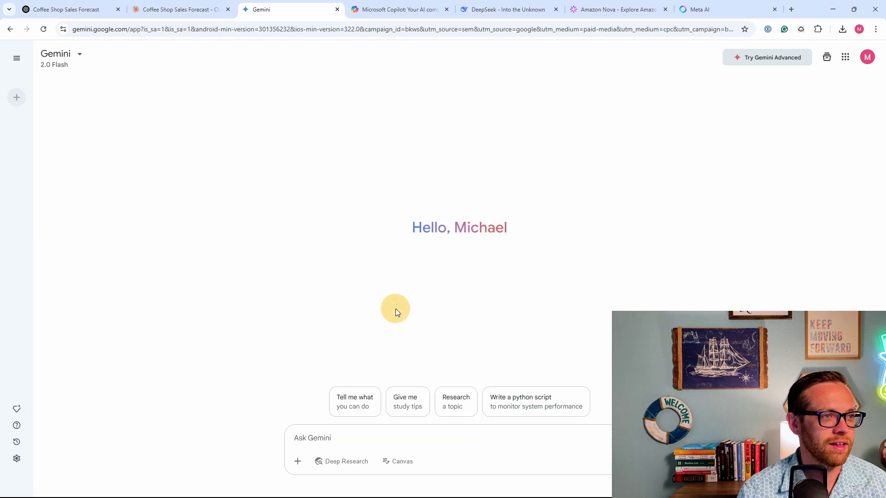
left_click(297, 461)
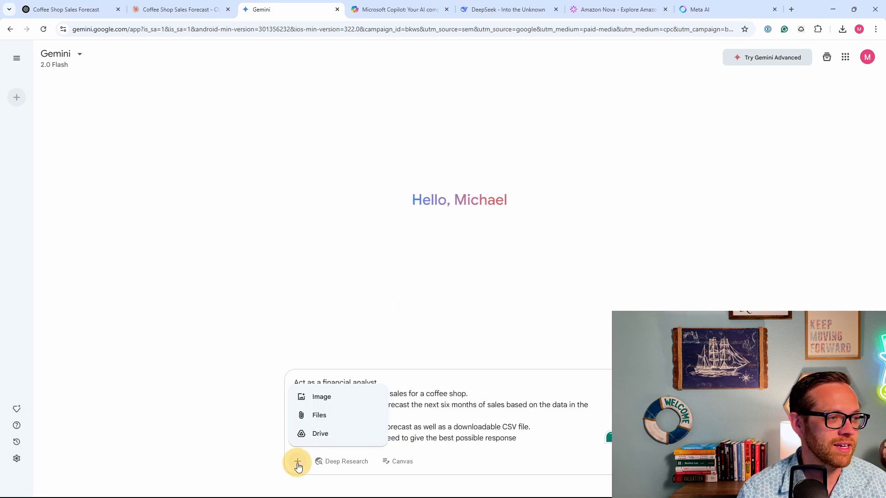
left_click(311, 417)
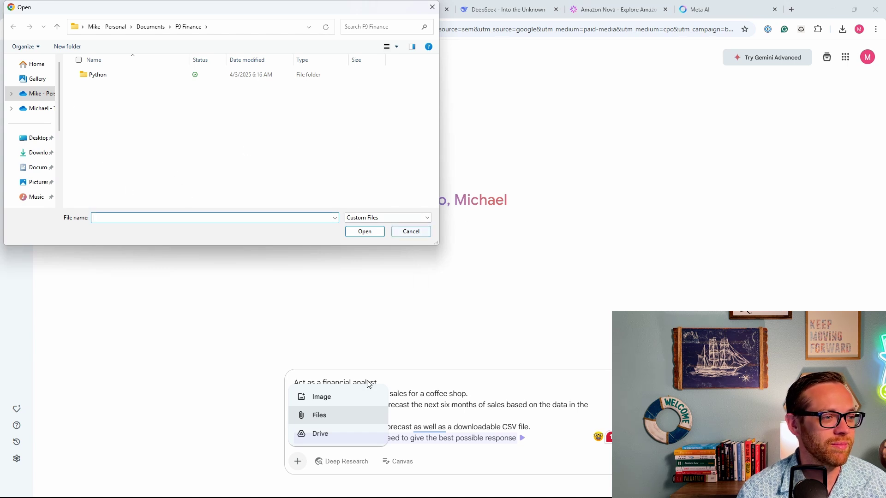
left_click(410, 232)
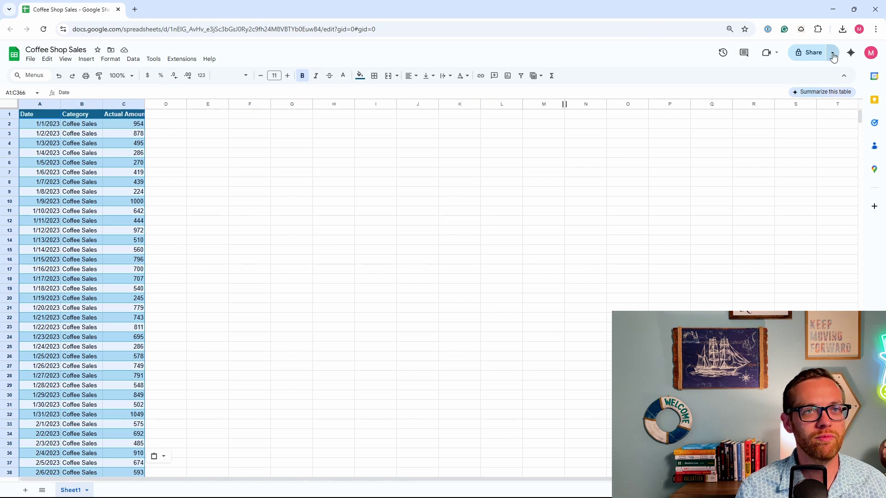
Bring the Coffee Shop Sales Google Sheet into view and maximize its window.
left_click(876, 13)
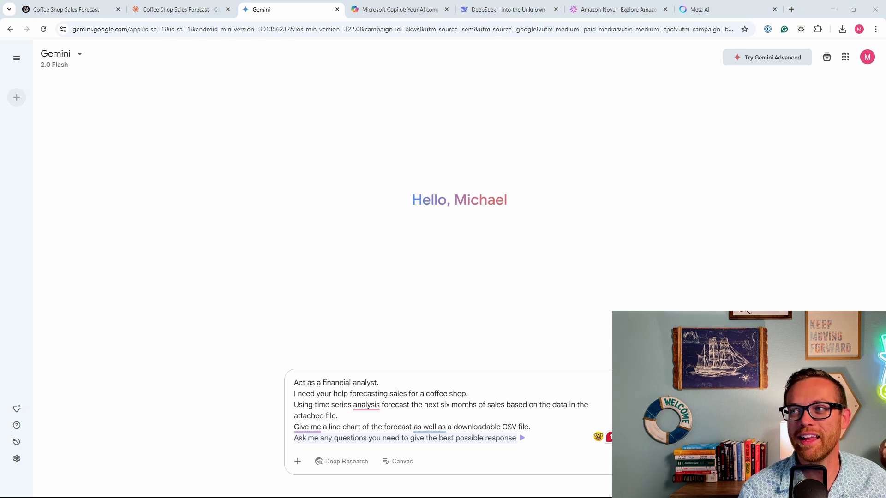
left_click_drag(657, 113, 512, 57)
left_click(776, 57)
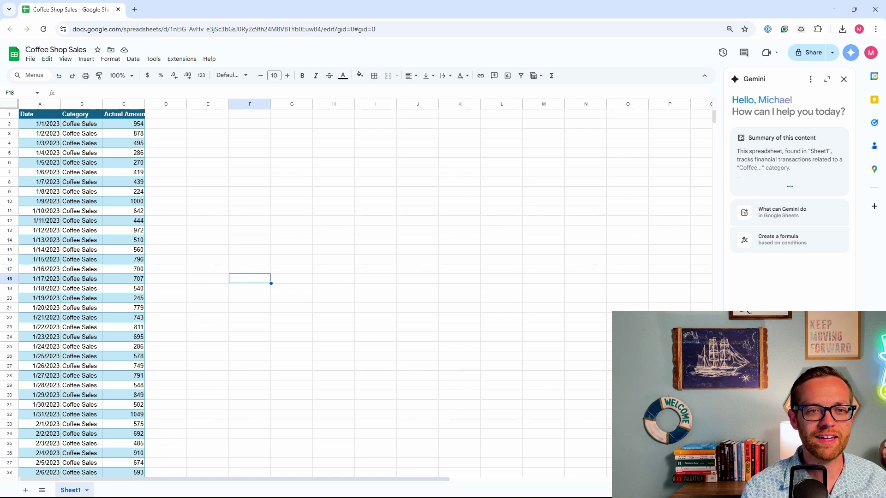
Send the prompt in Sheets' Gemini panel and preview the Actual vs. Forecasted Sales chart.
key("Return")
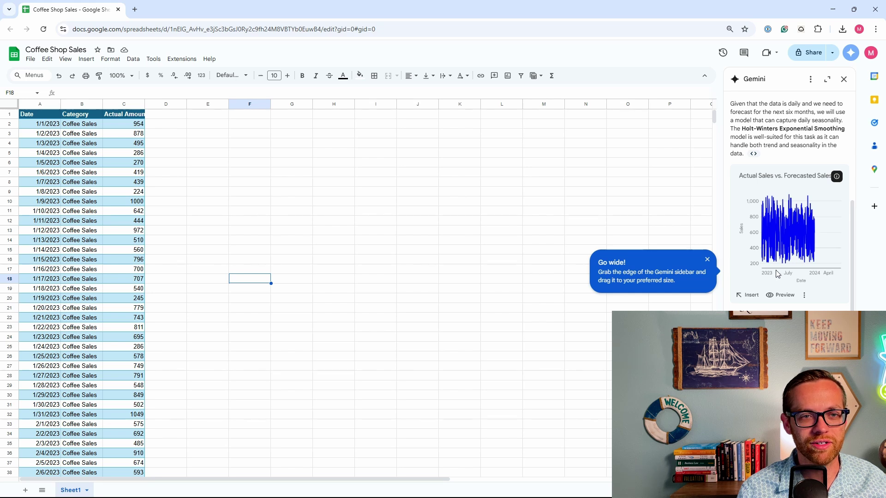
scroll(813, 239, "down", 2)
scroll(813, 239, "down", 2)
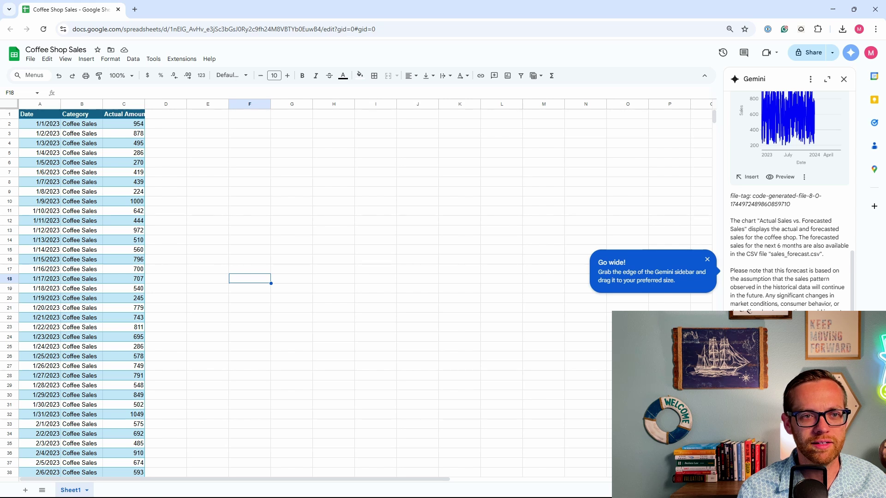
left_click(707, 259)
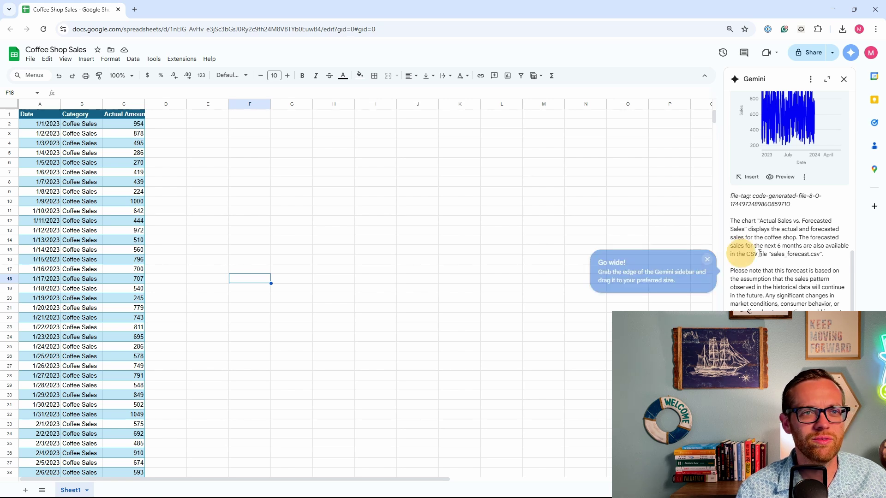
scroll(783, 252, "up", 3)
left_click(785, 269)
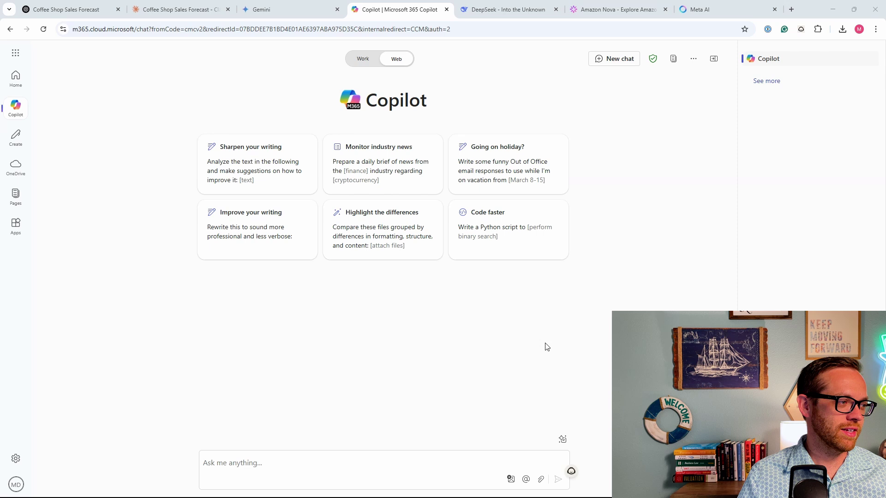
Paste the forecasting prompt into Copilot and attach the Coffee Shop Data_AI workbook.
left_click(239, 465)
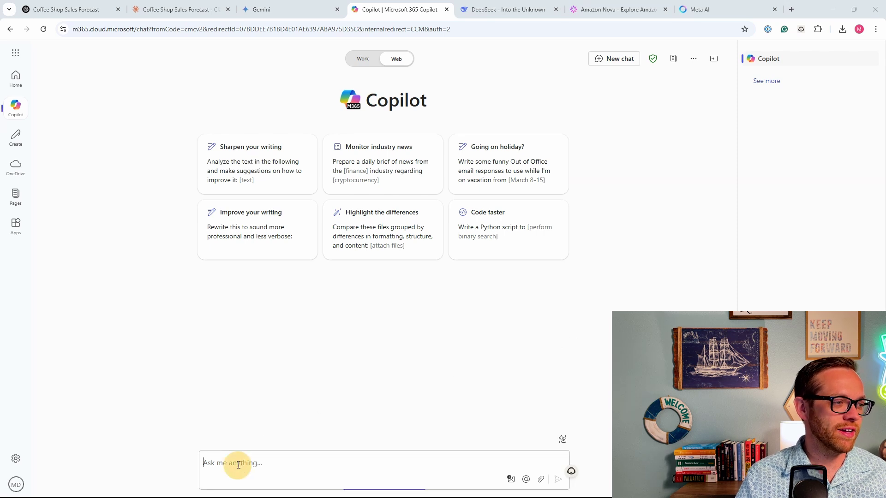
type("I need your help forecasting sales for a coffee shop. Using time series analysis forecast the next six months of sales based on the data in the attached file. Give me a line chart of the forecast as well as a downloadable CSV file. Ask me any questions you need to give the best possible response")
scroll(439, 446, "up", 2)
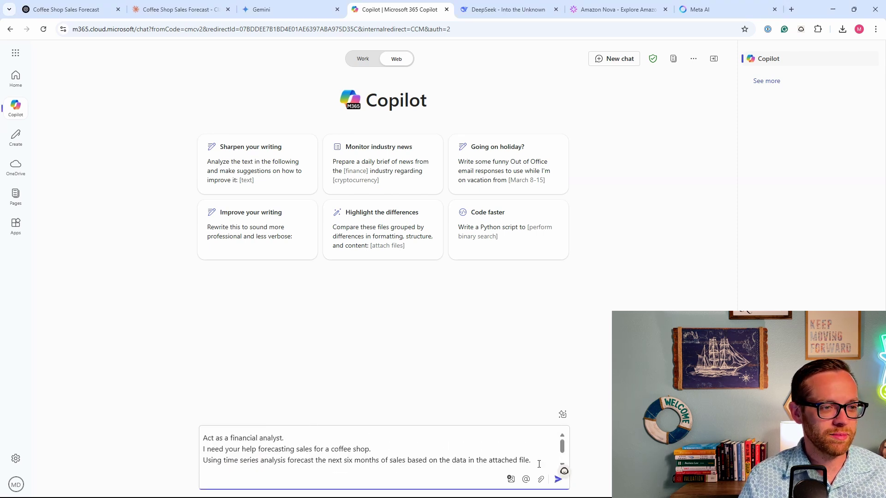
left_click(541, 478)
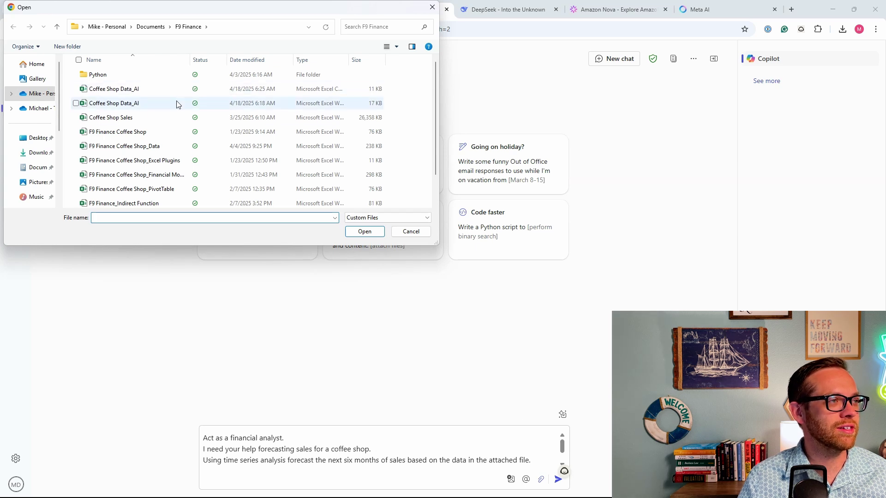
left_click(133, 103)
left_click(364, 232)
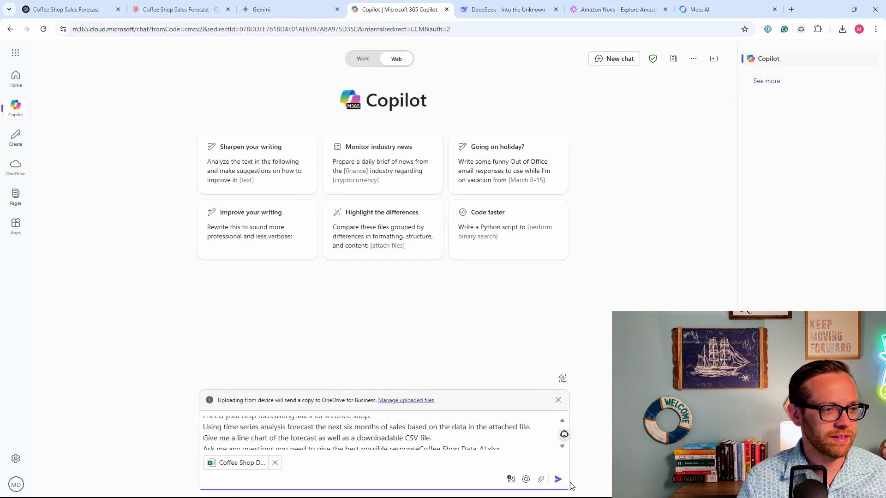
Send the prompt and workbook, then review Copilot's Actual vs. Forecasted Sales chart and CSV link.
left_click(558, 480)
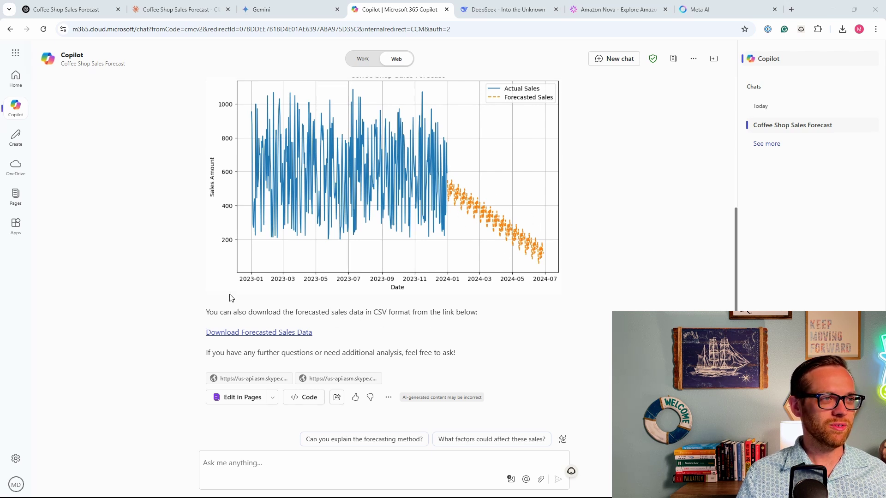
scroll(236, 301, "up", 3)
scroll(219, 277, "down", 3)
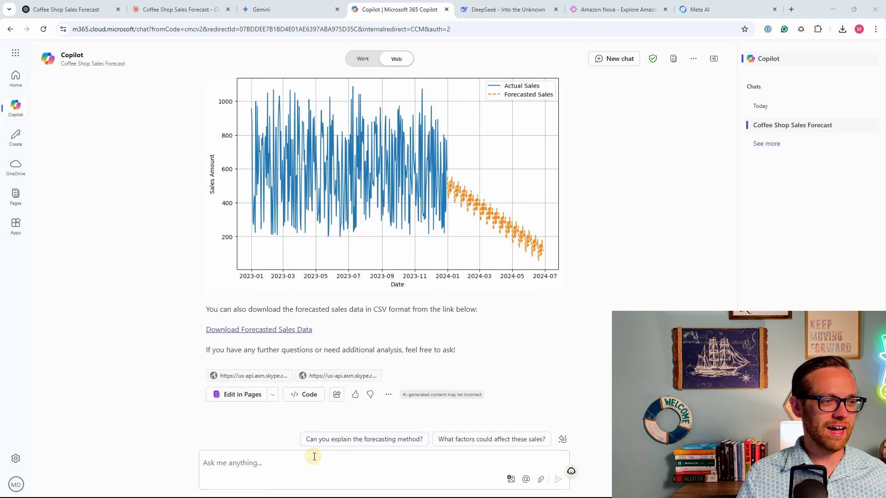
Ask Copilot to retry because the forecast declines much faster than the data set.
left_click(311, 457)
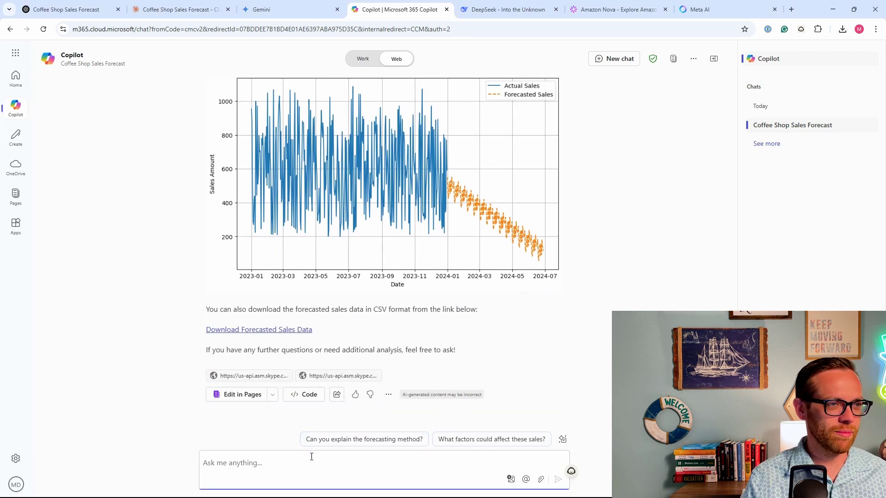
type("The forec")
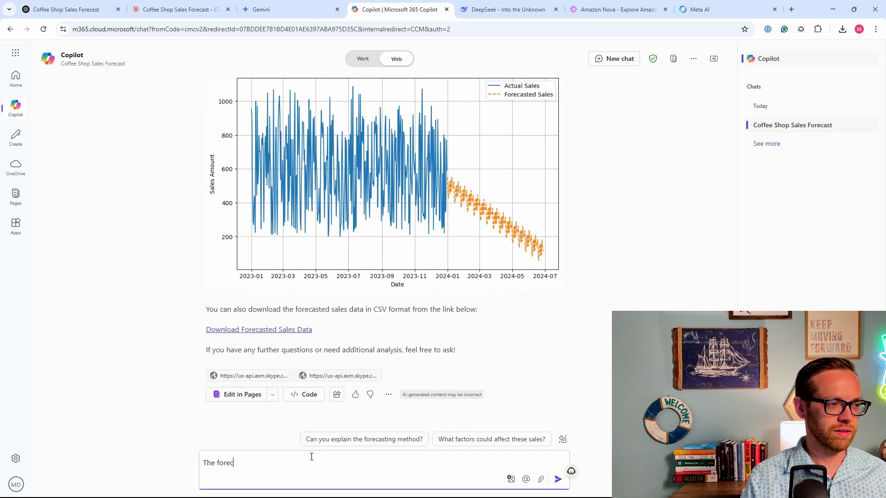
type("ast seems to d")
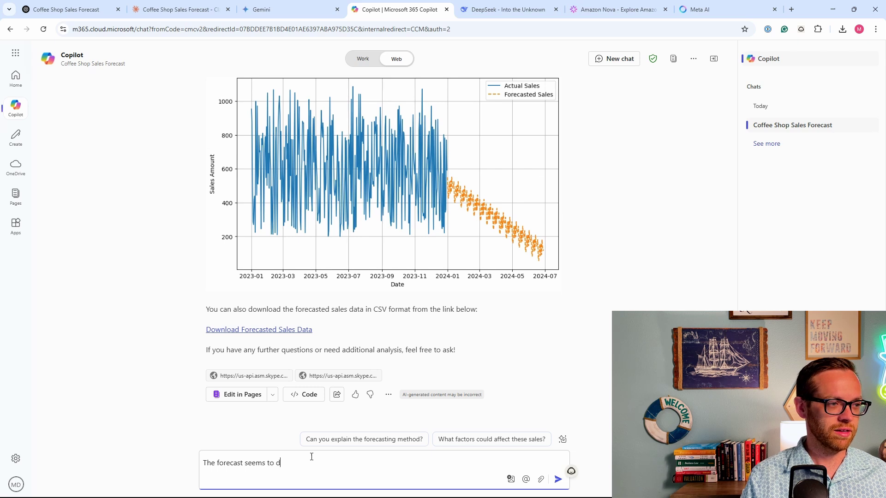
type("ecline much fa")
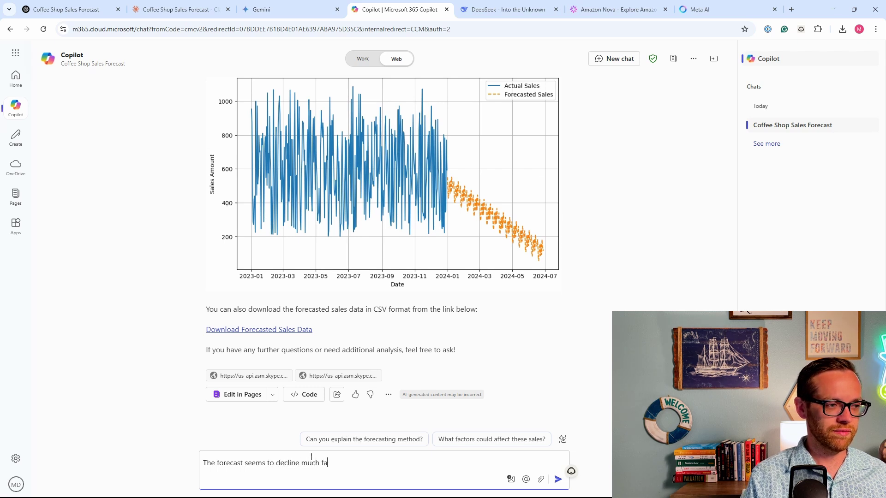
type("ster than the data")
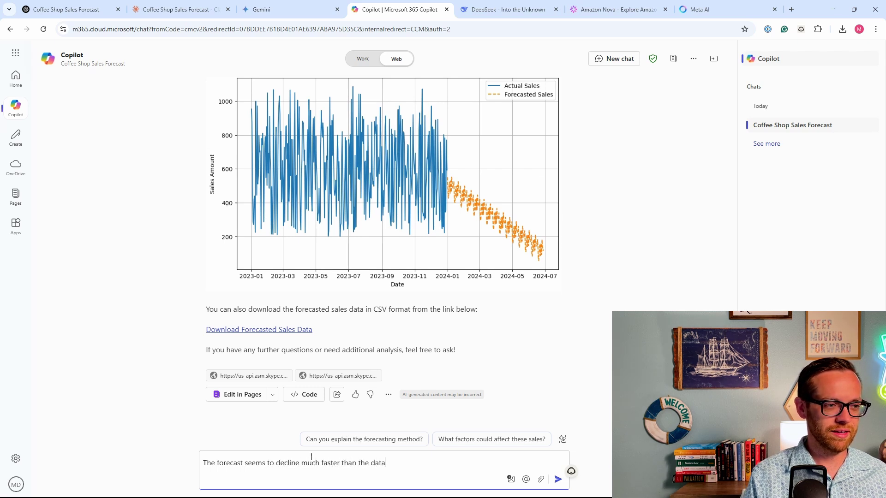
type(" set, can yo")
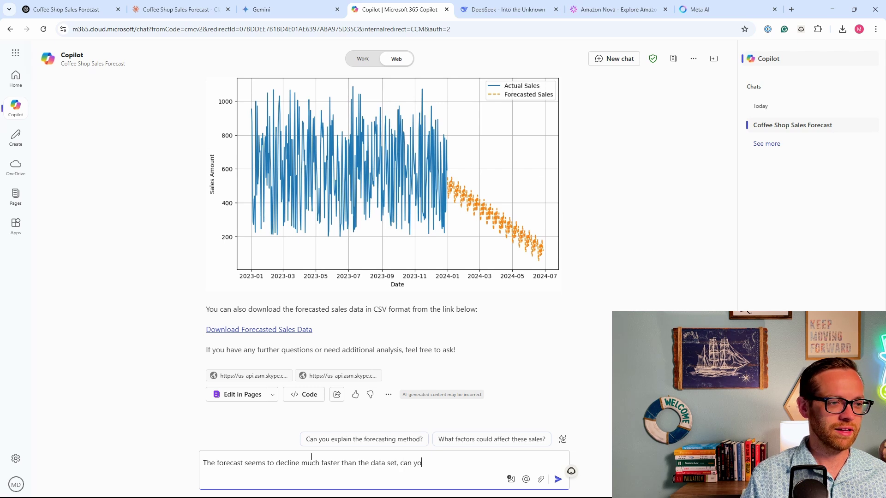
type("u please try agai")
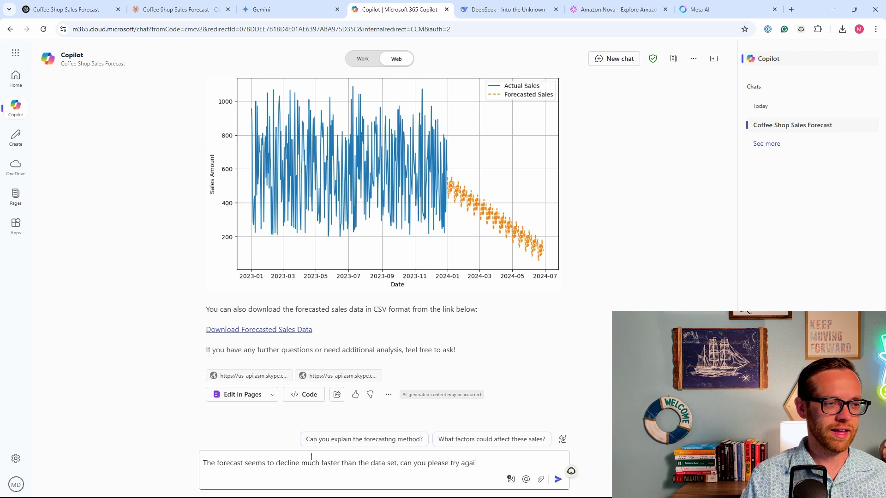
type("n")
key("Return")
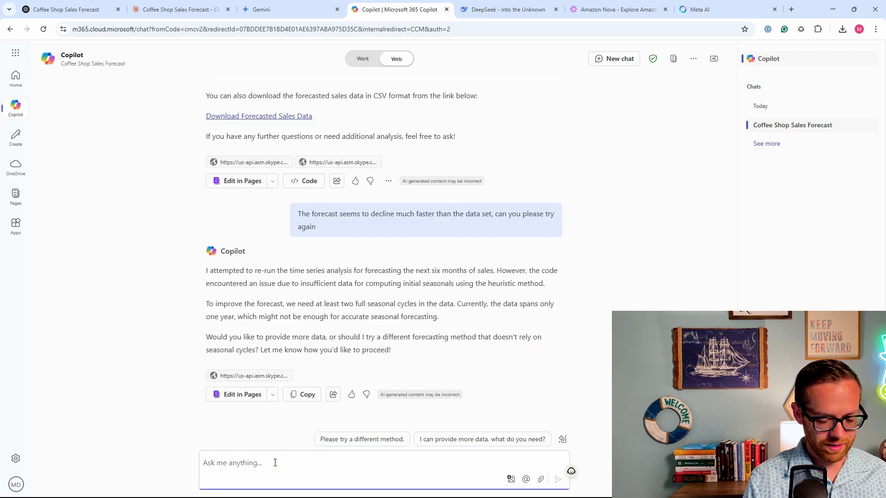
Ask Copilot to use a method that doesn't rely on seasonal cycles, then move to DeepSeek.
type("Use a method th")
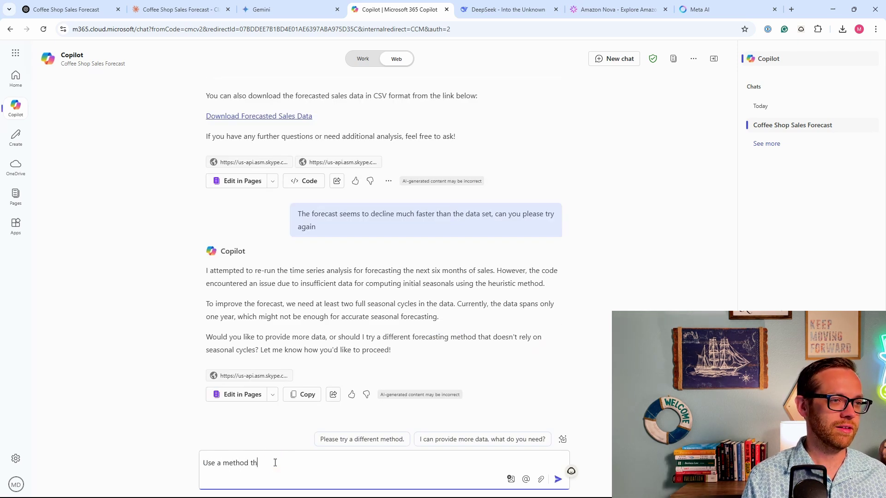
type("at doesnt rely ")
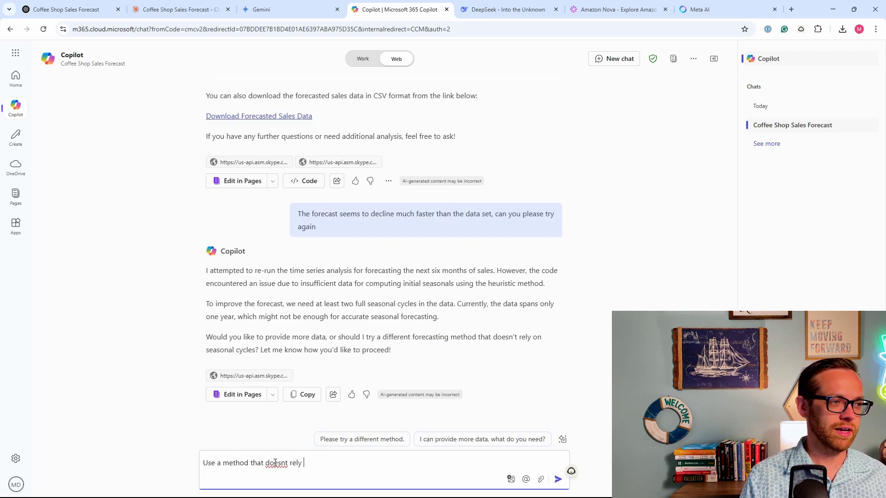
type("on seasonal c")
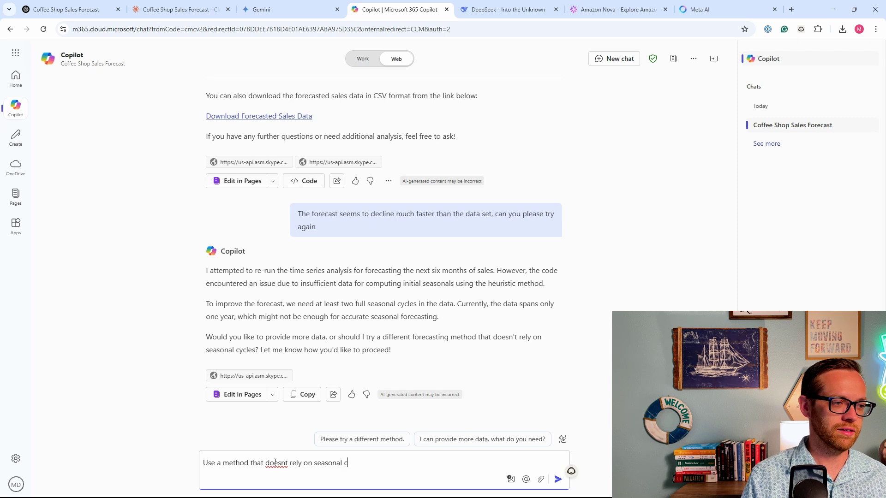
type("ycles")
key("Return")
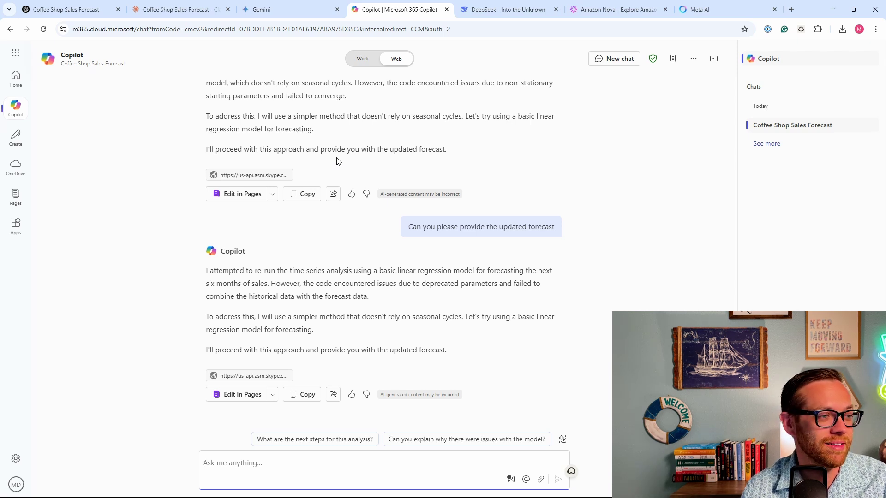
key("ctrl+Tab")
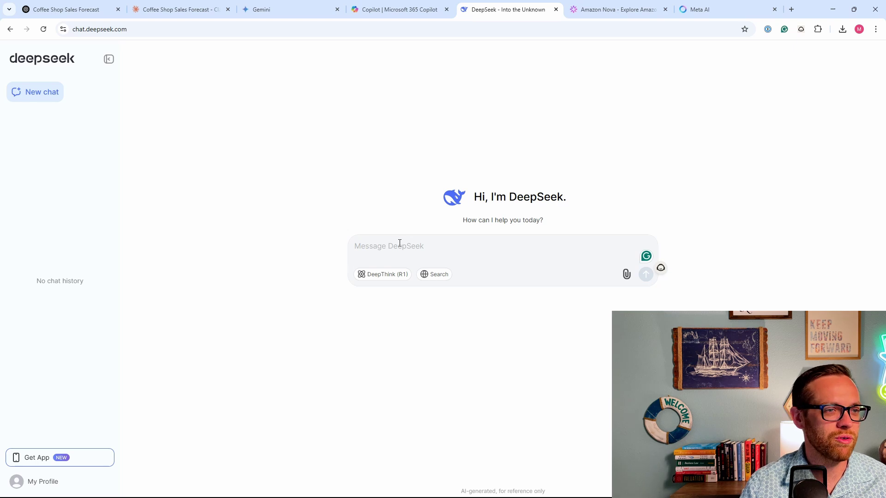
Send DeepSeek the forecasting prompt with Coffee Shop Data_AI attached and review its clarifying questions.
left_click(396, 247)
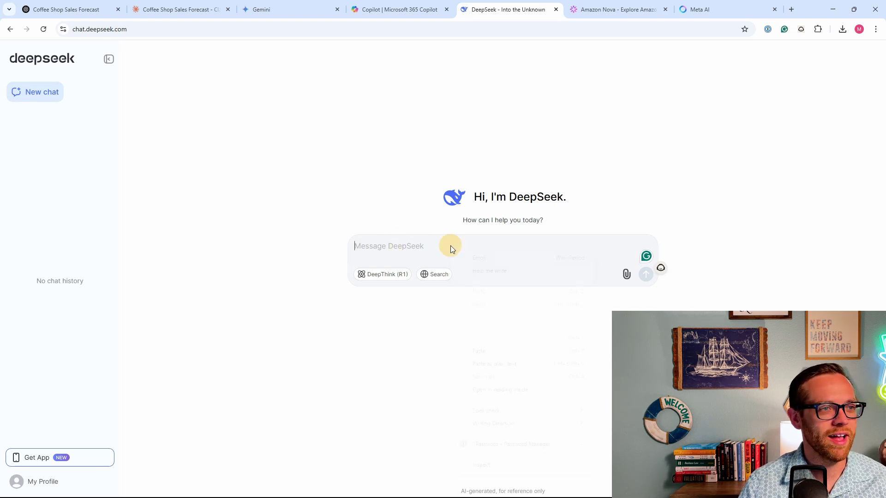
left_click(492, 351)
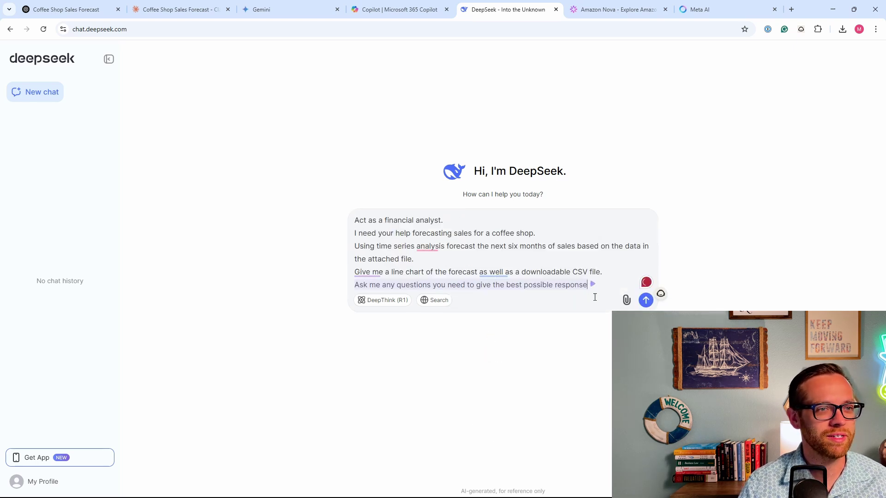
left_click(626, 300)
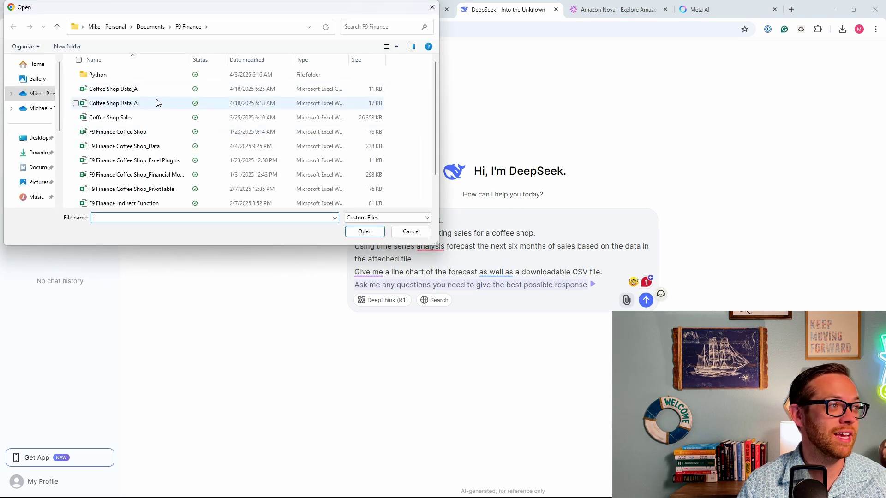
left_click(125, 106)
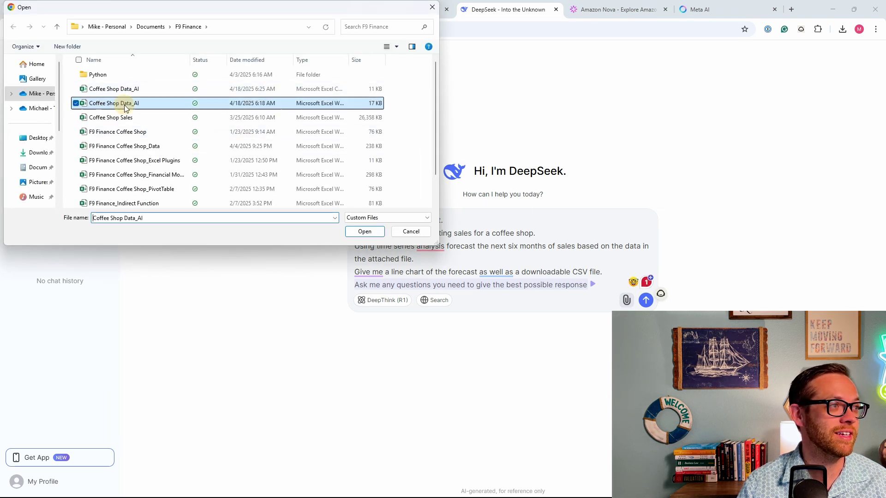
left_click(365, 231)
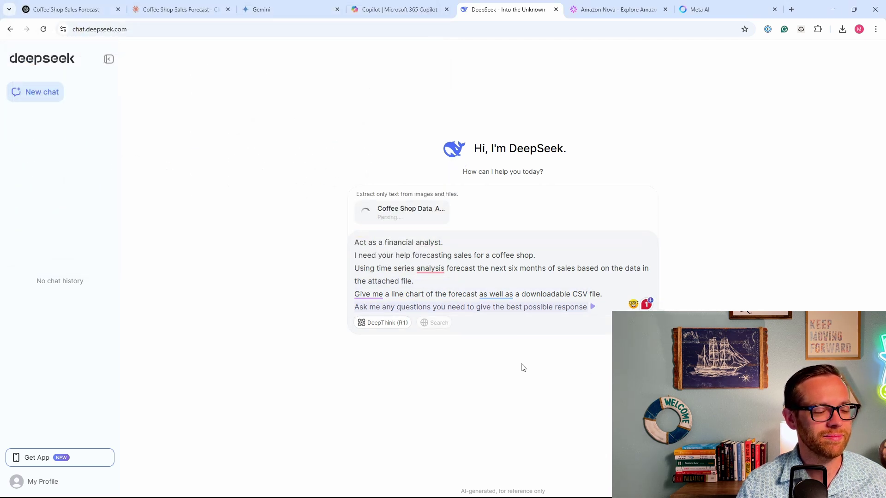
left_click(442, 370)
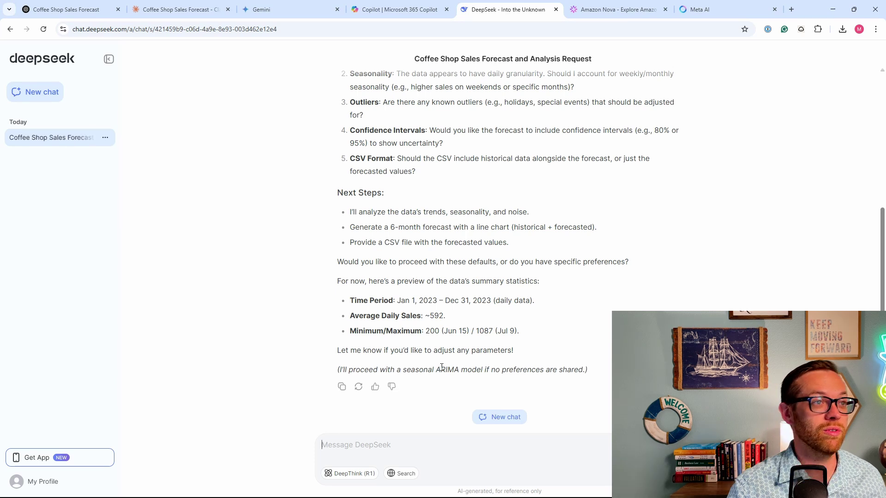
scroll(360, 115, "up", 1)
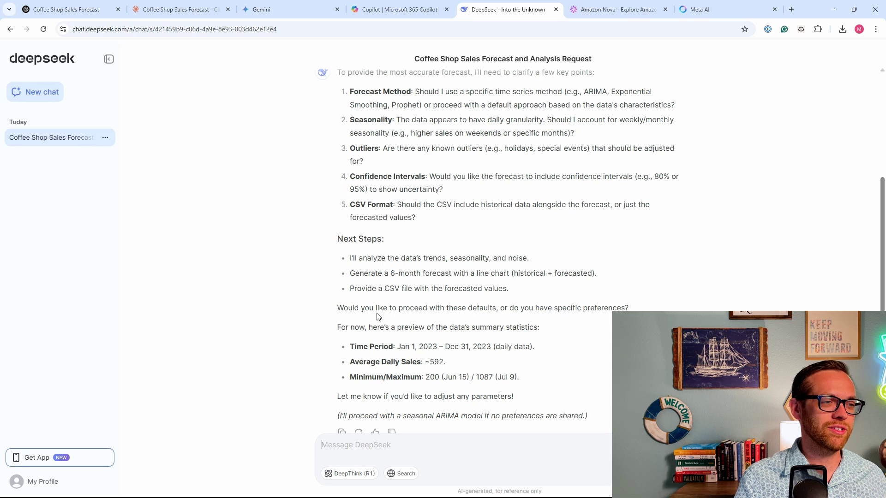
scroll(413, 276, "down", 1)
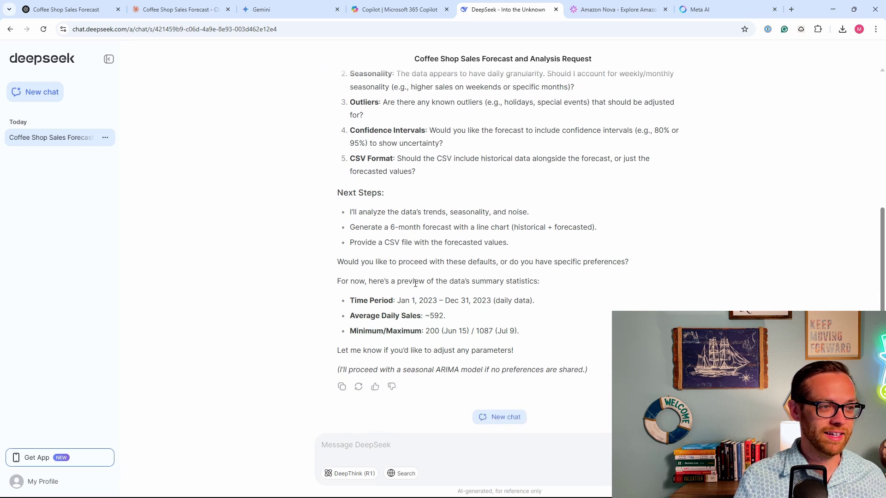
left_click(413, 444)
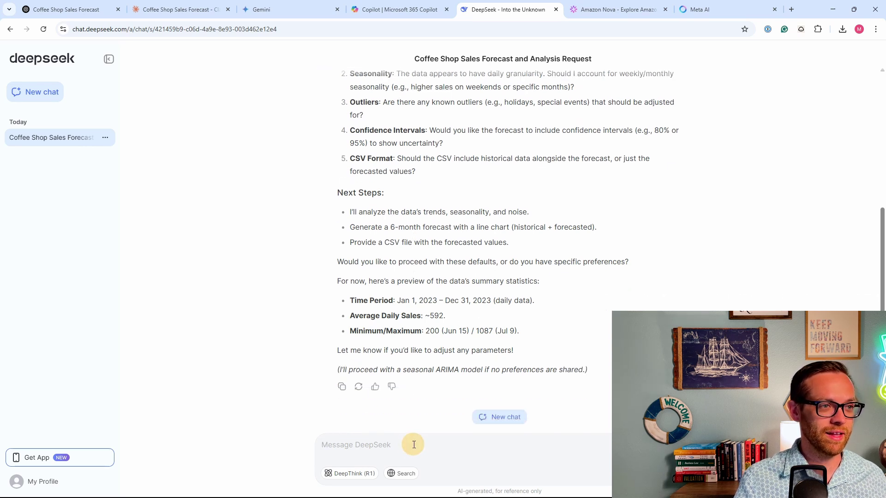
type("I woul")
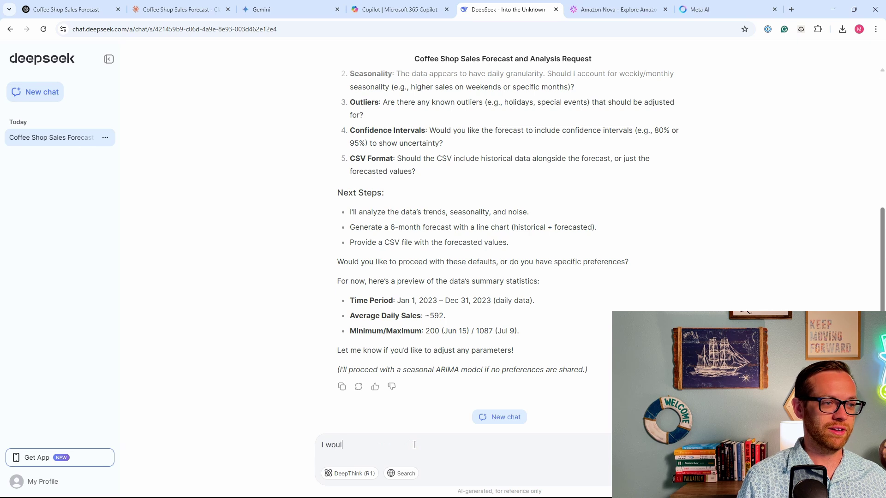
type("d like to procee")
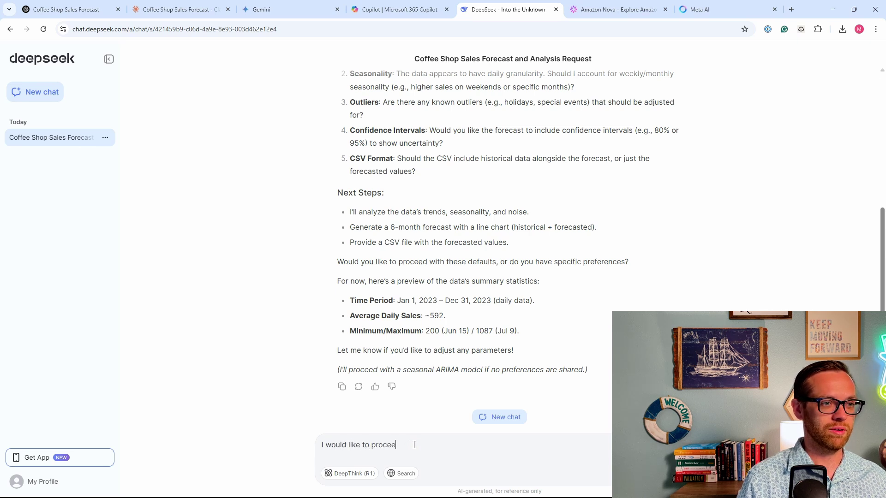
type("d with the")
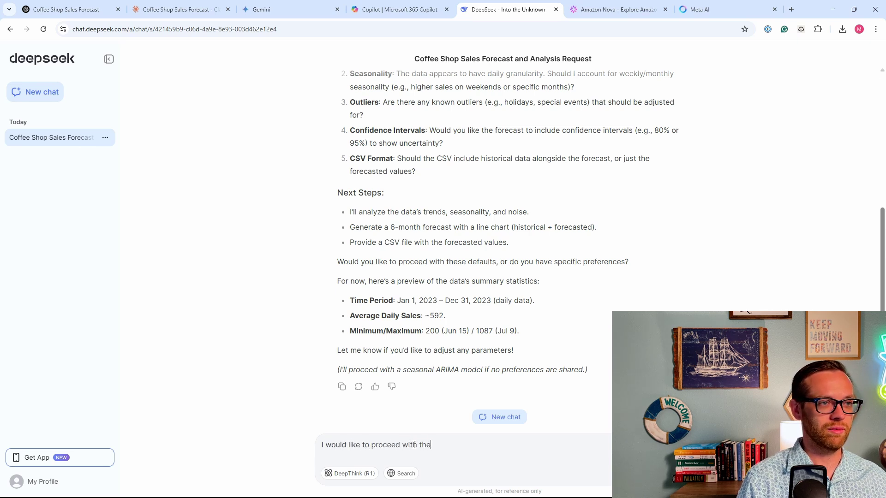
type(" defaults →")
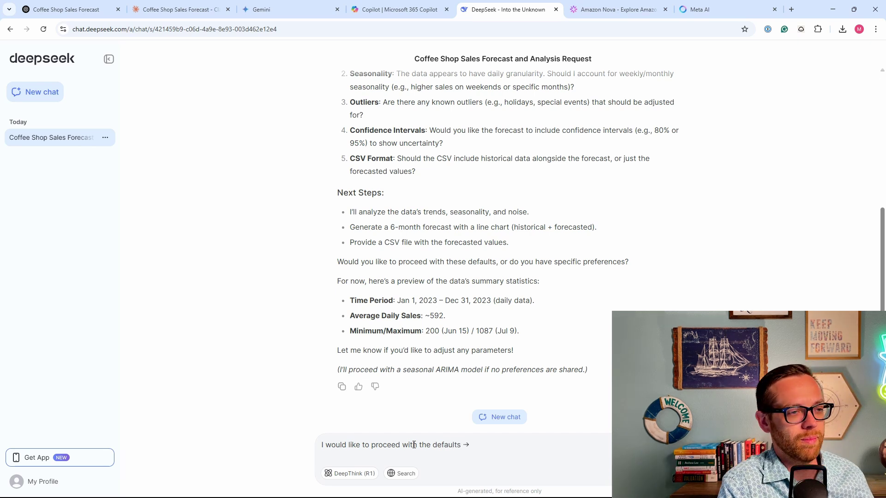
key("Return")
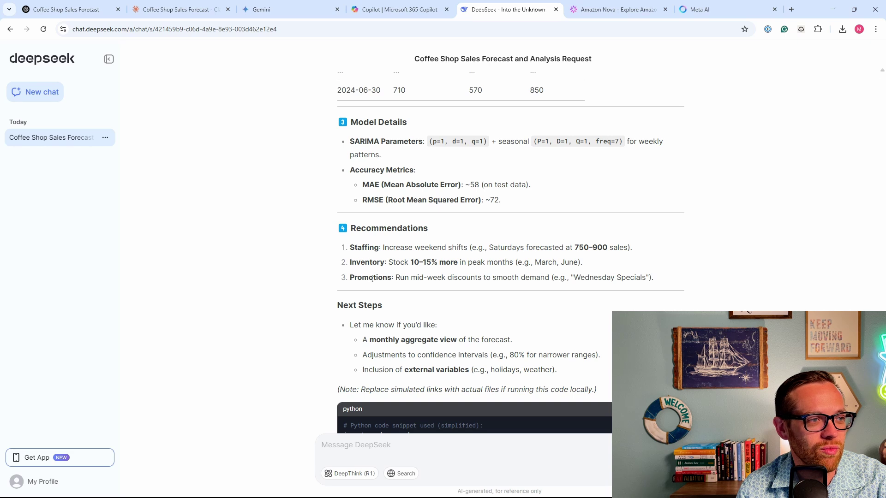
scroll(339, 296, "down", 4)
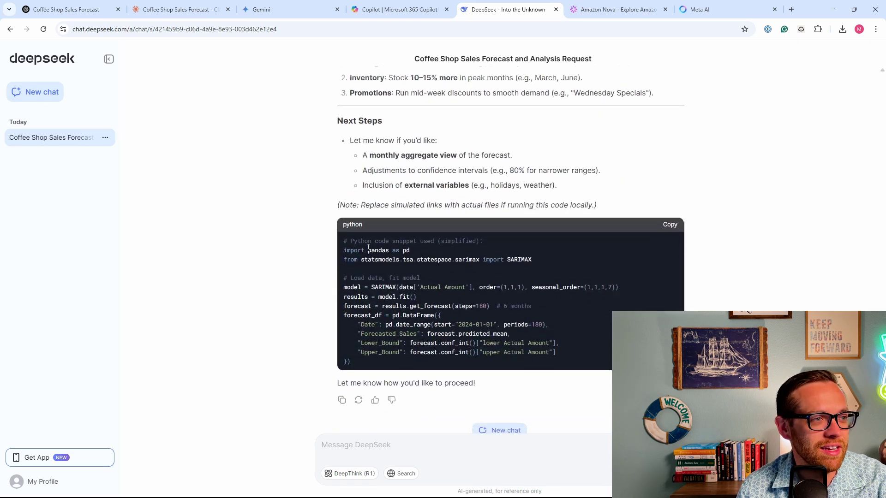
scroll(466, 305, "down", 1)
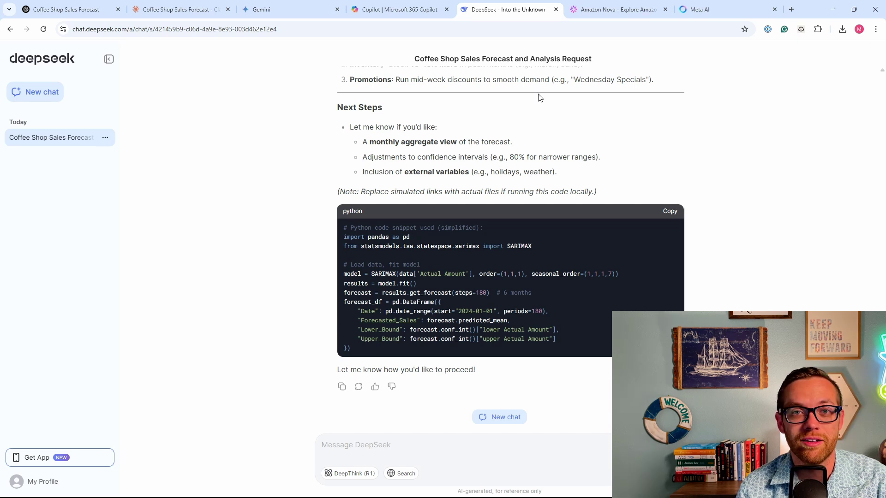
Paste the forecasting prompt into Amazon Nova, disable live information, and attach Coffee Shop Data_AI.xlsx.
mouse_move(593, 11)
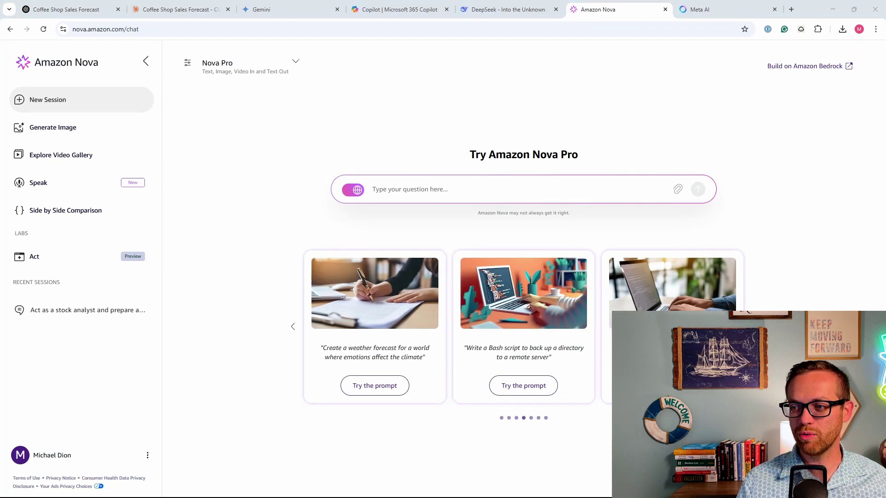
left_click(590, 191)
type("Act as a financial analyst. I need your help forecasting sales for a coffee shop. Using time series analysis forecast the next six months of sales based on the data in the attached file. Give me a line chart of the forecast as well as a downloadable CSV file. Ask me any questions you need to give the best possible response")
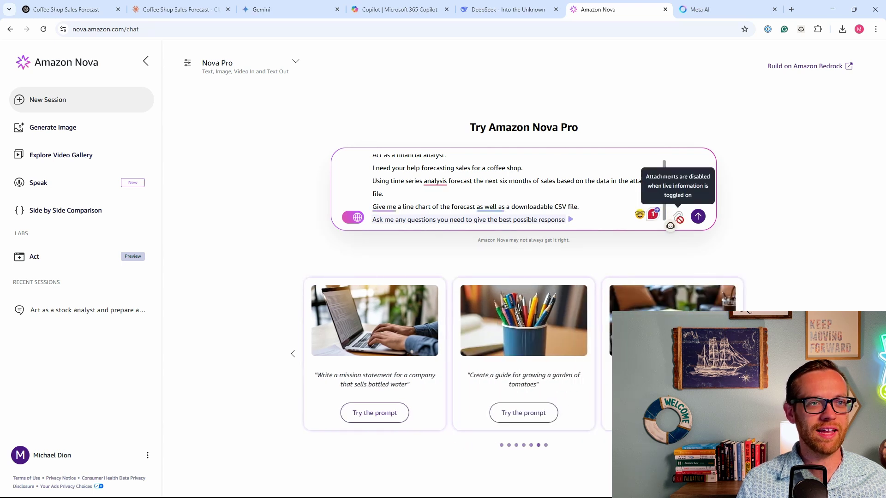
left_click(353, 217)
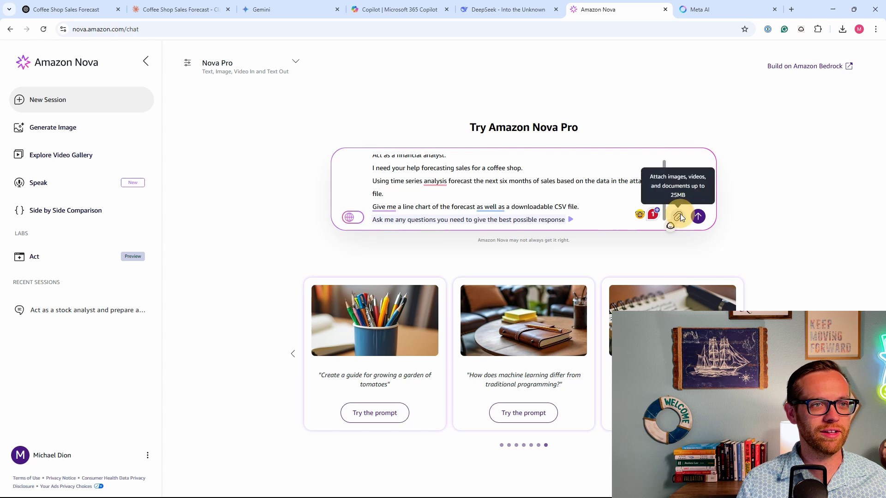
left_click(678, 217)
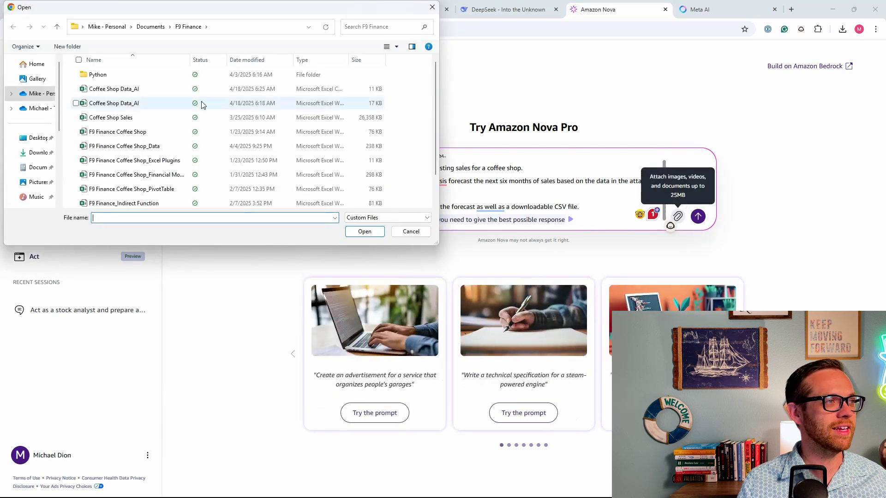
left_click(154, 105)
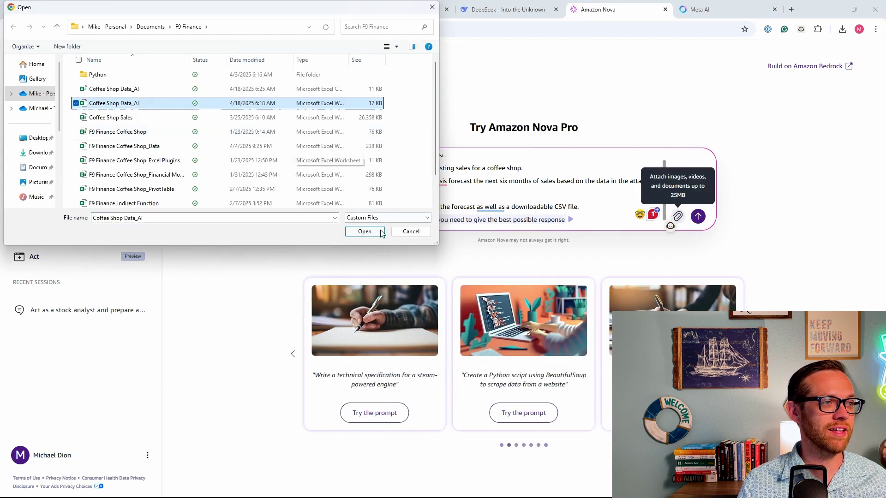
left_click(366, 232)
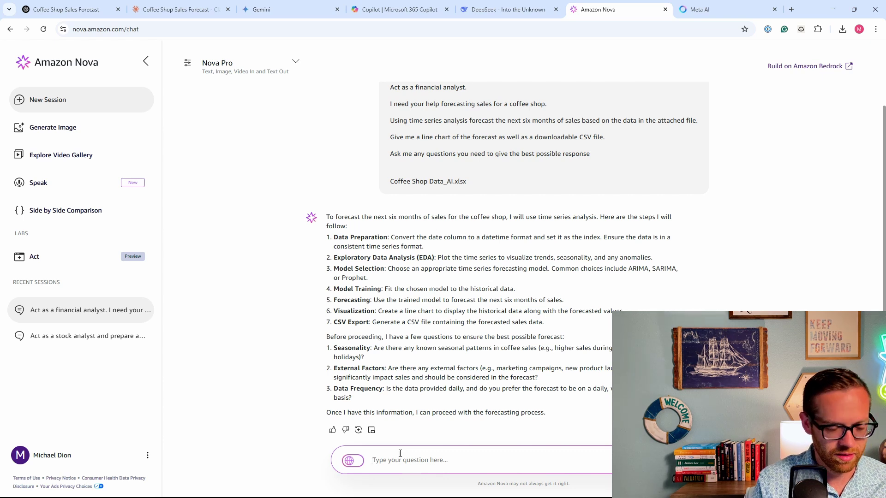
Tell Nova there's no seasonality and the daily data needs a daily forecast.
type("There are no known seasonal patterns or external factors. I")
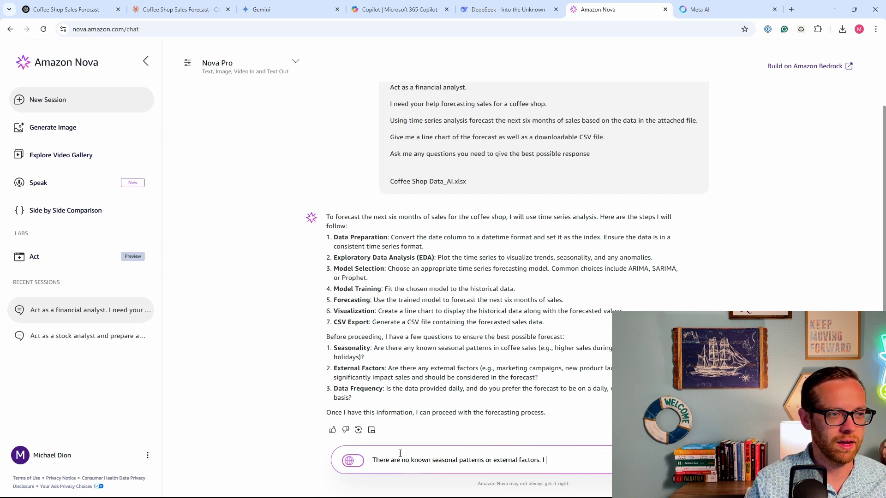
type("pro")
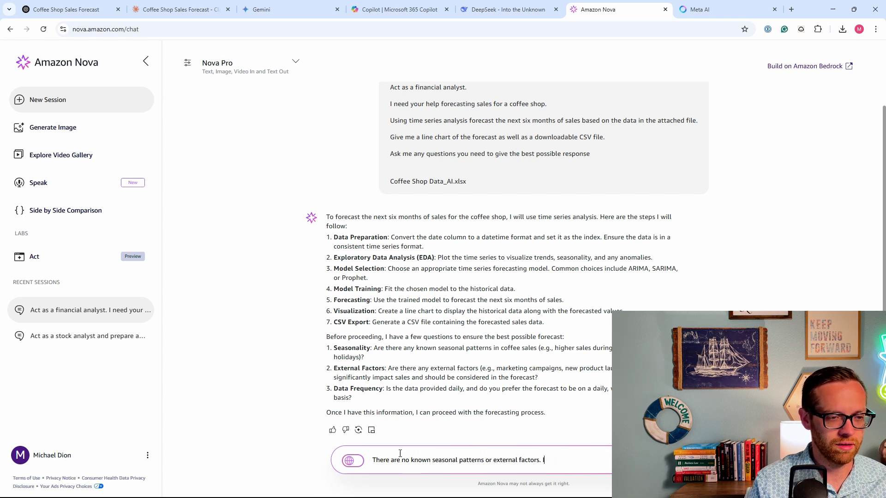
type("provided daily data an")
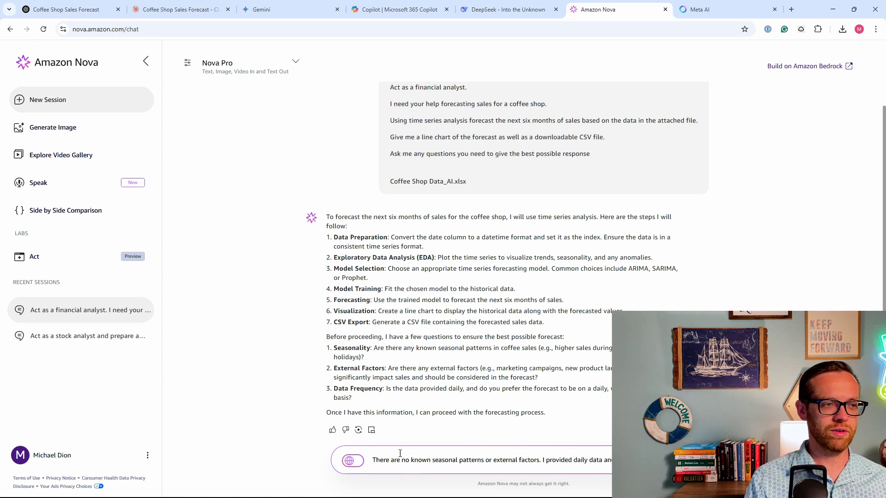
type("foreca")
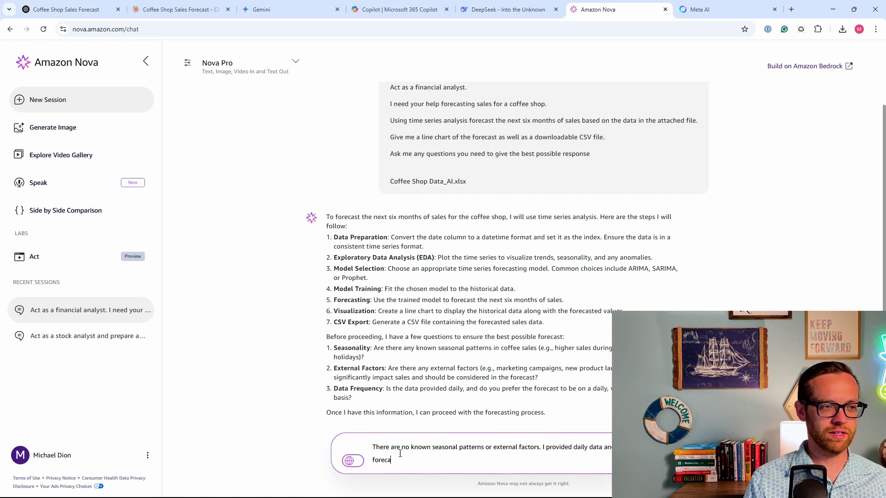
type("st to be daily")
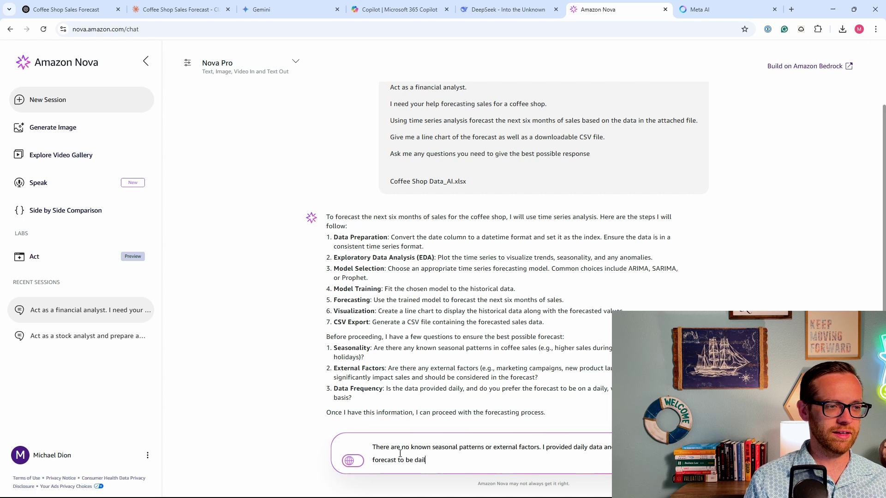
key("Return")
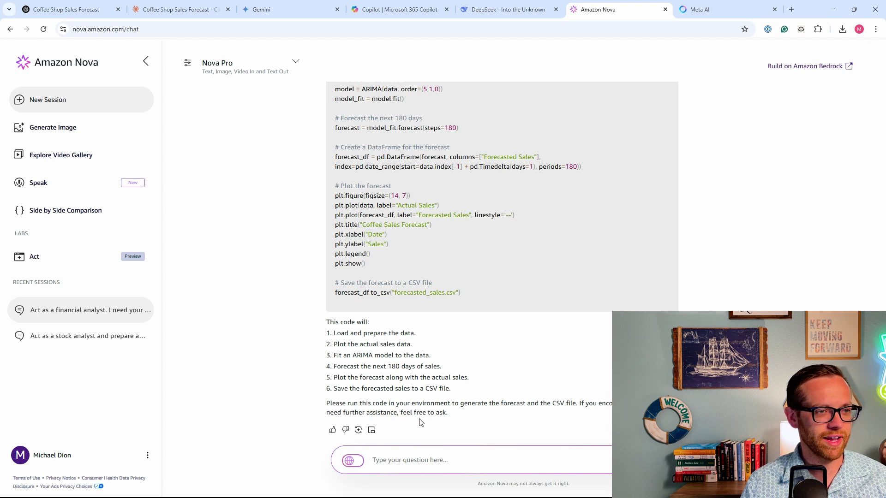
Ask Nova 'Can you generate the forecast' and look through its code and unrendered plot.
left_click(424, 461)
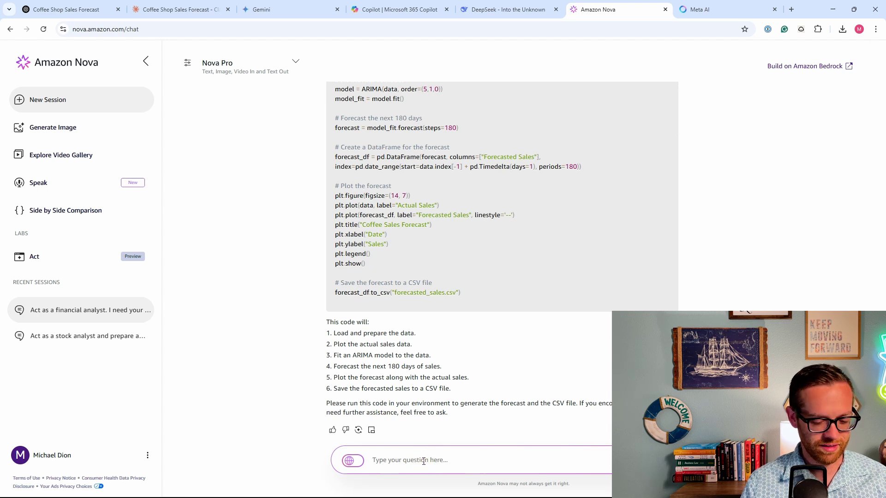
type("Can yo")
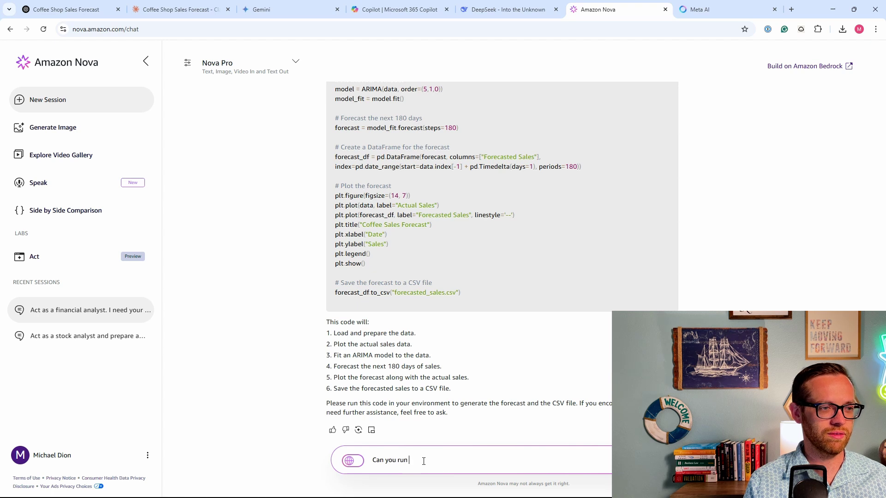
type("u gener")
key("BackSpace")
type("generate")
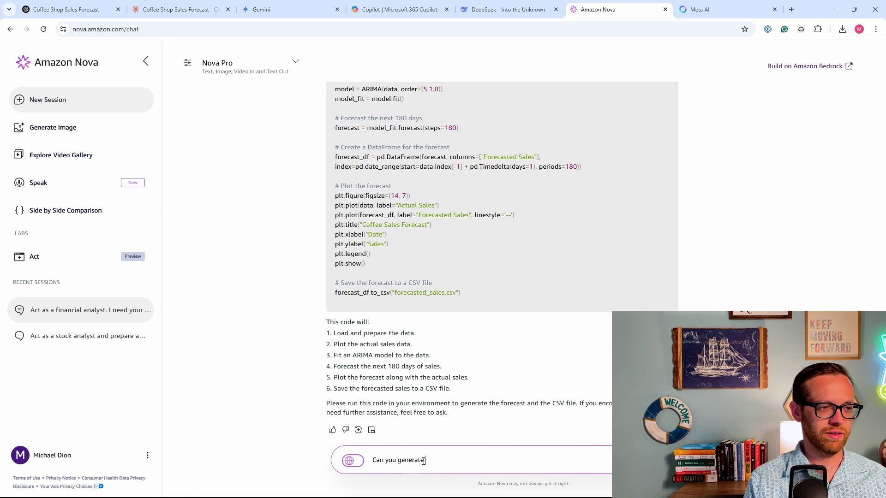
type(" the forecast")
key("Return")
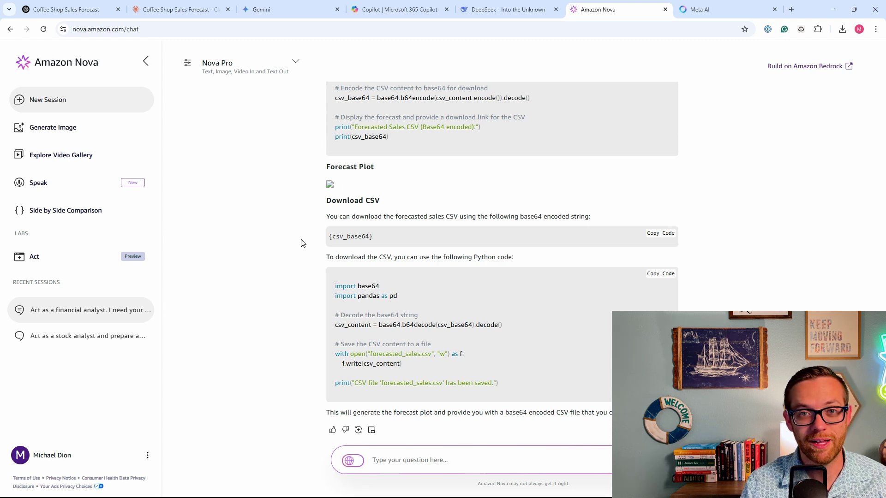
scroll(417, 267, "up", 15)
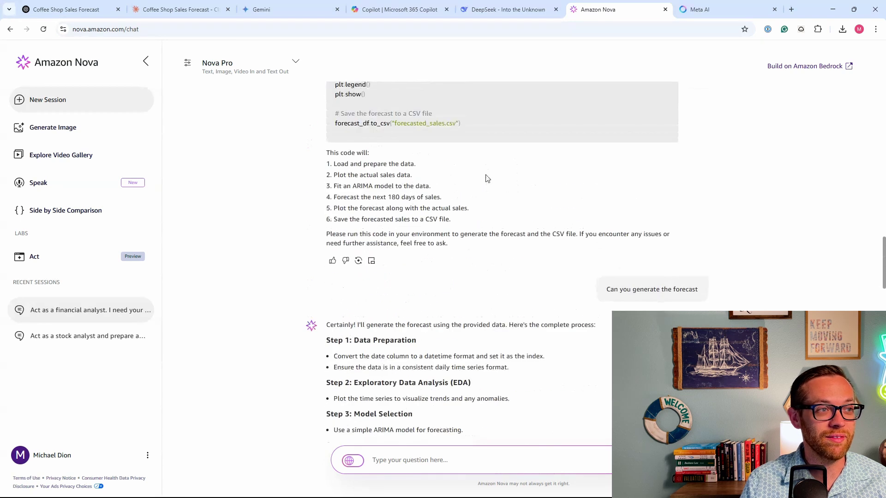
scroll(485, 208, "up", 15)
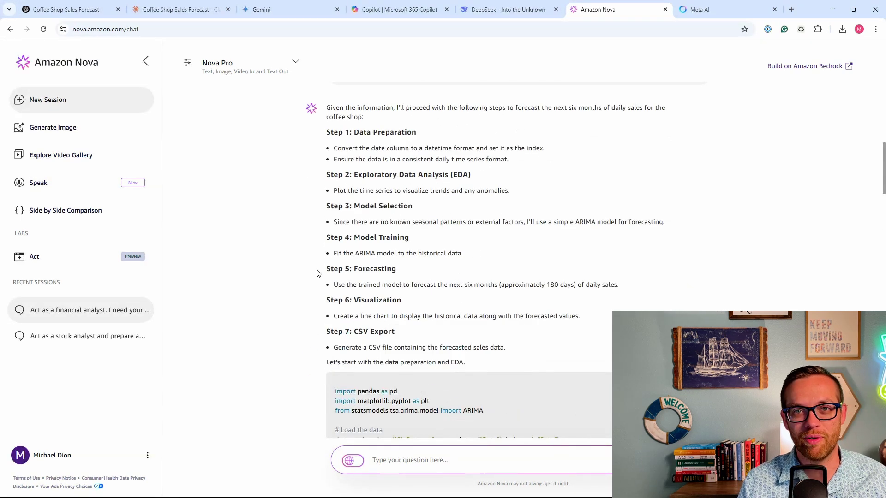
scroll(318, 279, "down", 20)
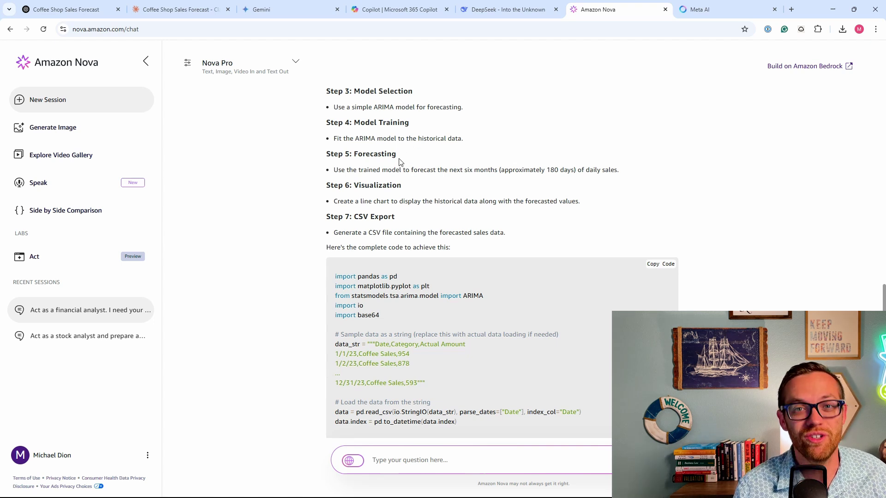
scroll(397, 161, "down", 6)
scroll(397, 159, "down", 9)
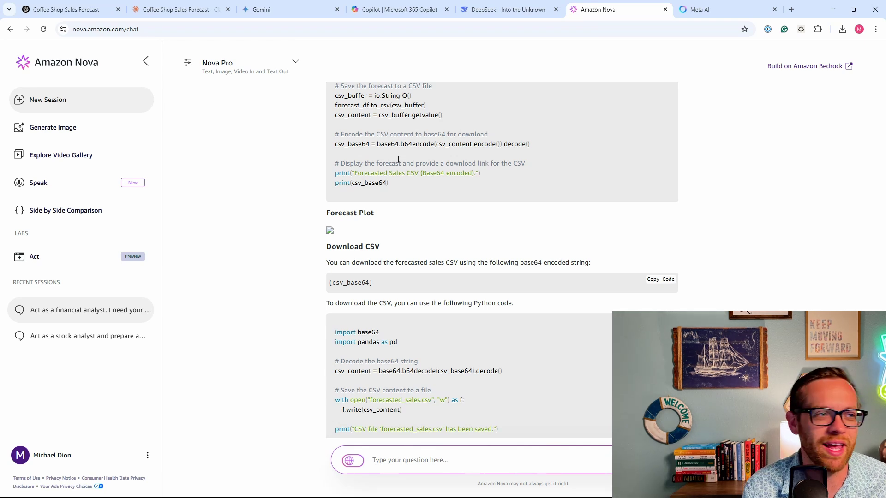
scroll(398, 159, "down", 1)
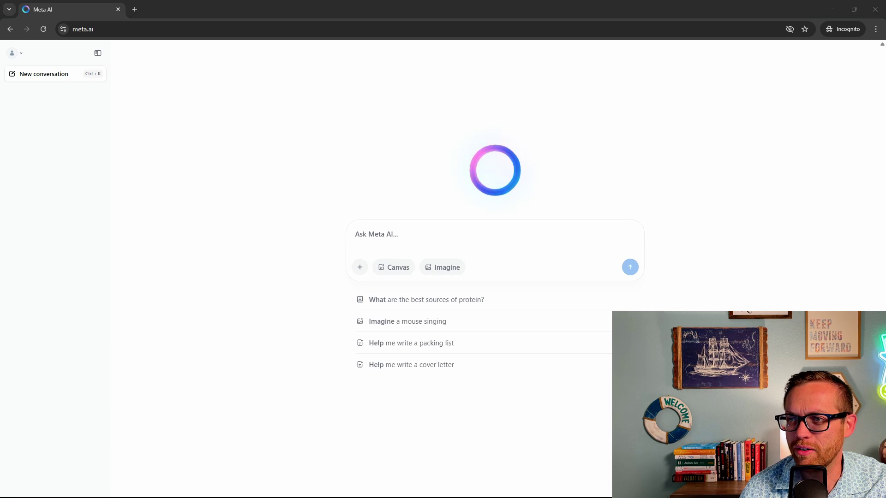
Paste the five-line forecasting prompt into the Ask Meta AI box.
left_click(462, 236)
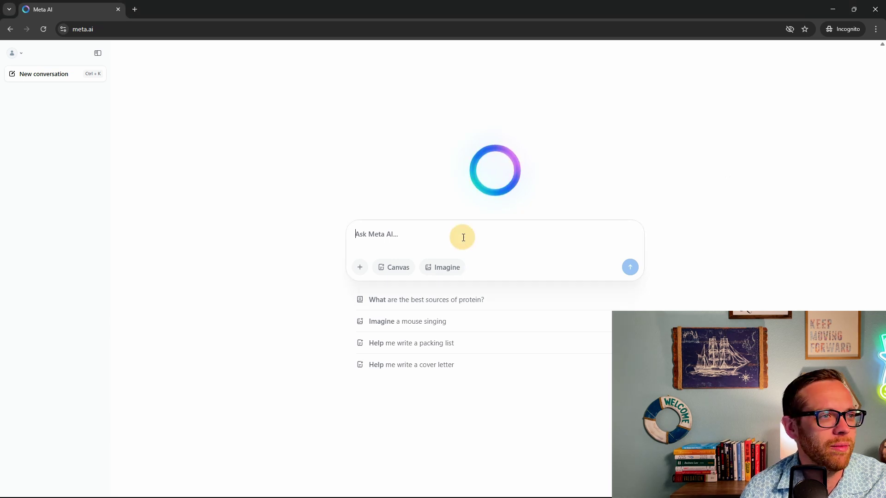
right_click(462, 237)
left_click(505, 328)
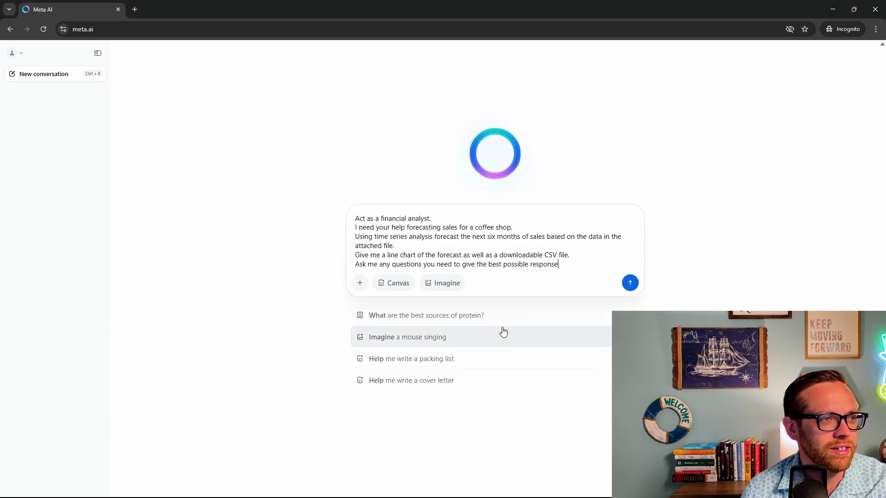
Switch on Canvas, leaving the data file unattached after two cancelled attach attempts.
left_click(361, 284)
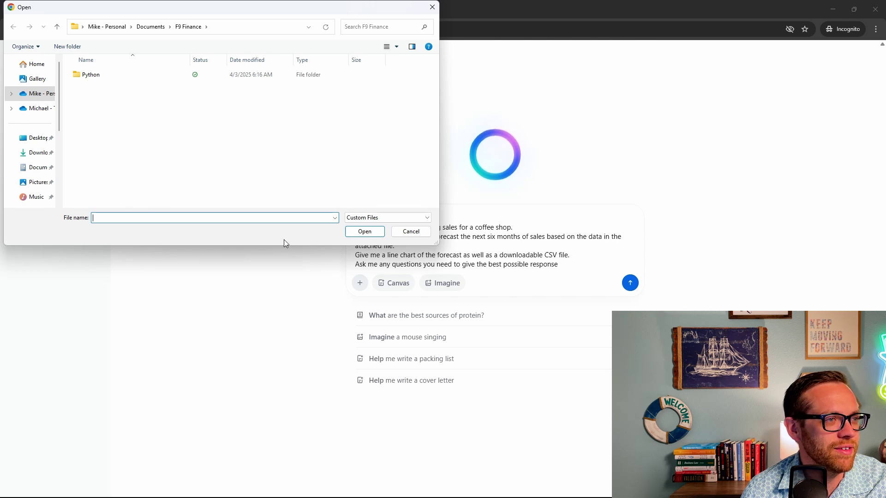
left_click(411, 232)
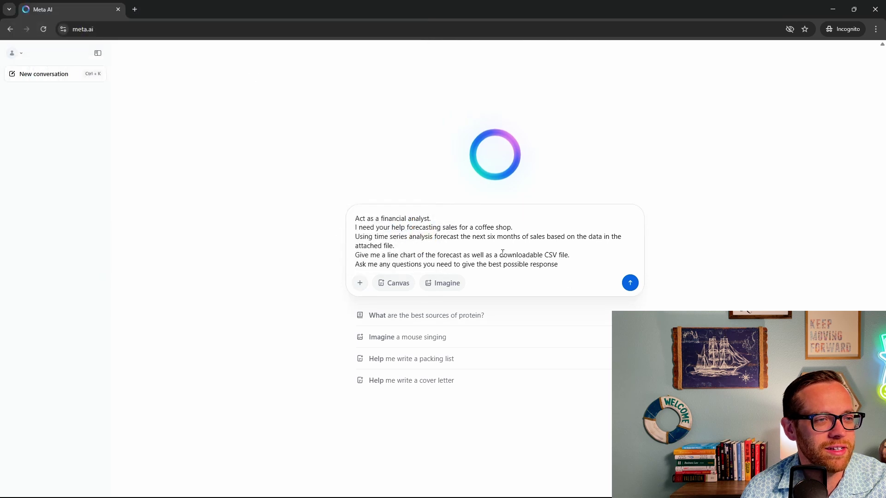
left_click(400, 286)
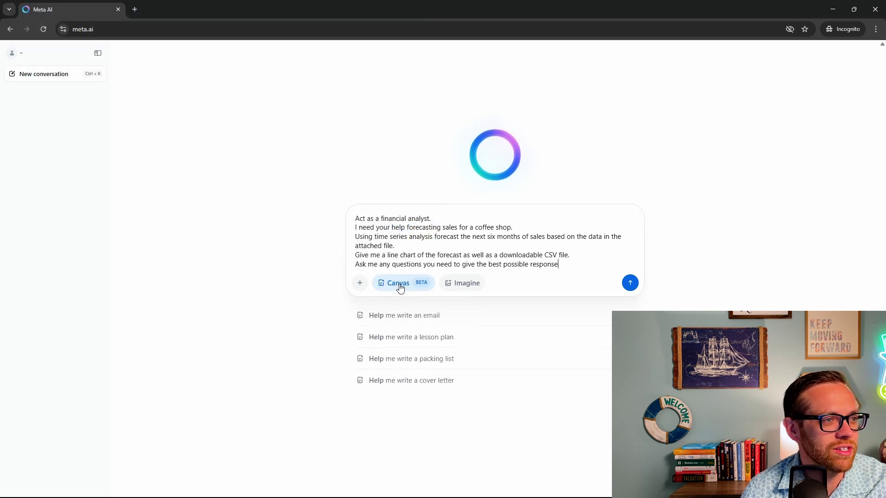
left_click(361, 282)
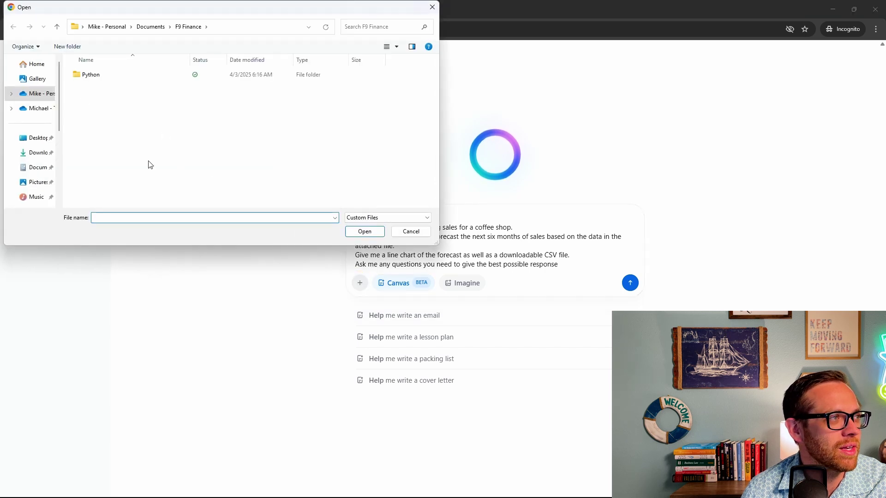
left_click(411, 232)
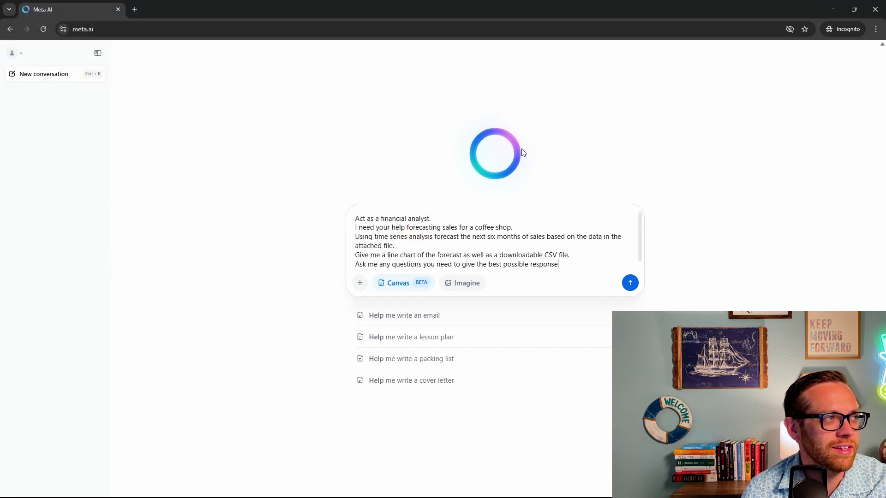